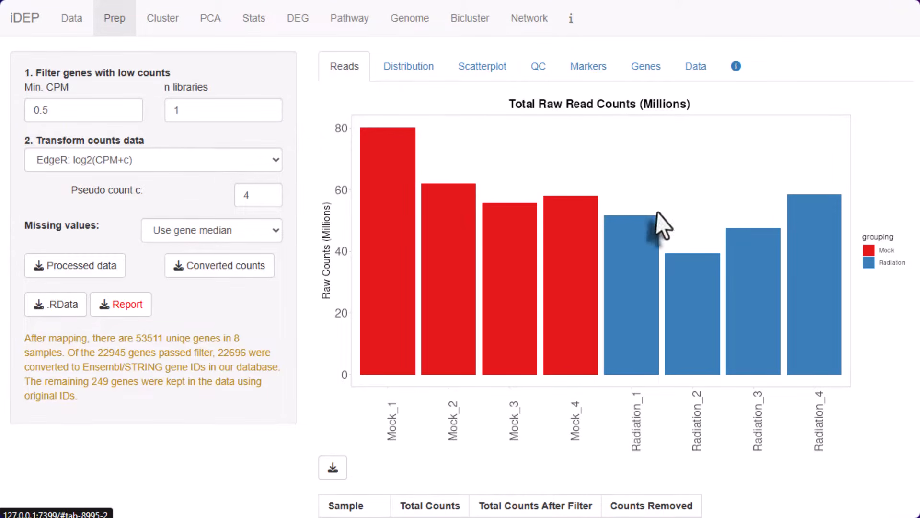
Review the total raw read counts, the density plot of transformed data and the scatterplot of Mock_1 against Radiation_1
scroll(631, 201, "down", 4)
scroll(551, 294, "up", 4)
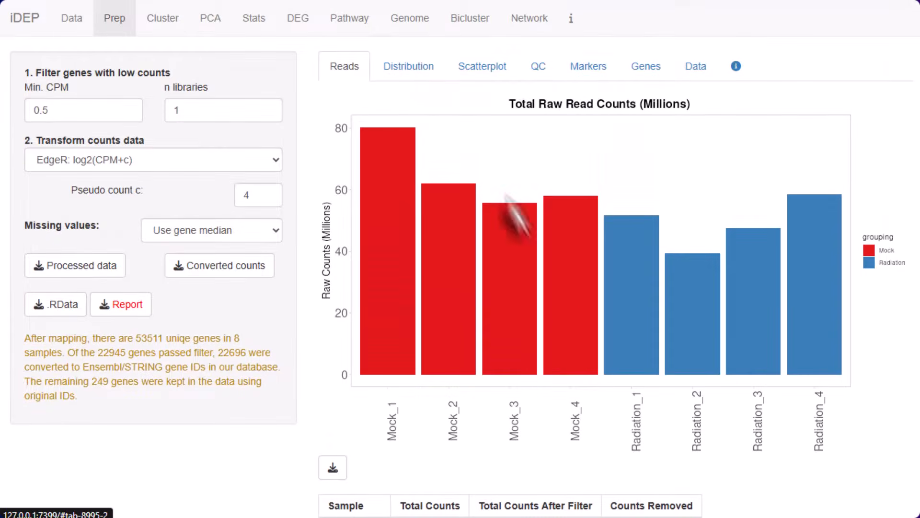
left_click(409, 69)
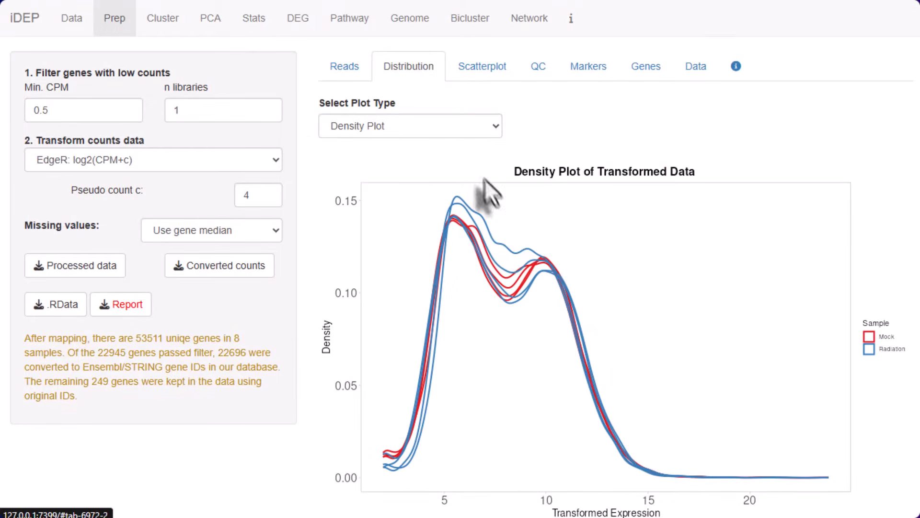
left_click(468, 79)
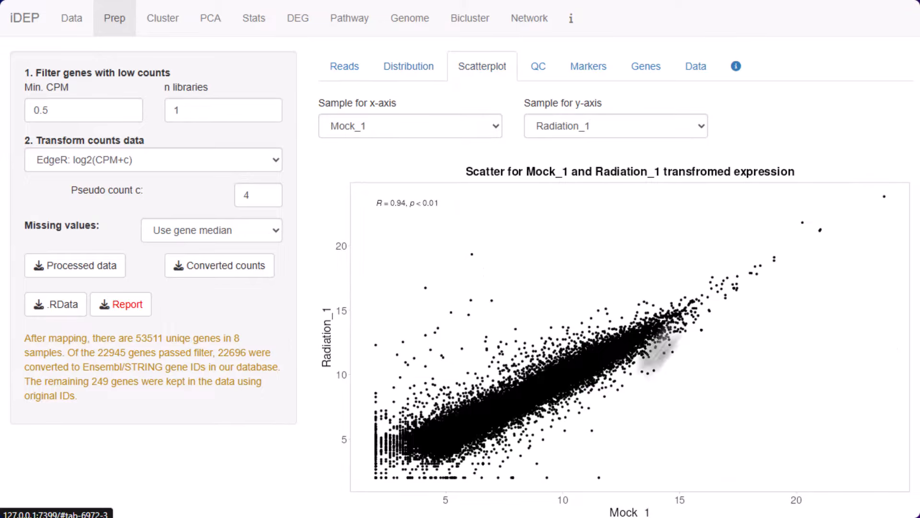
Examine the QC plots for gene types, reads by gene type, reads by chromosome and 75th percentile expression by chromosome
left_click(537, 72)
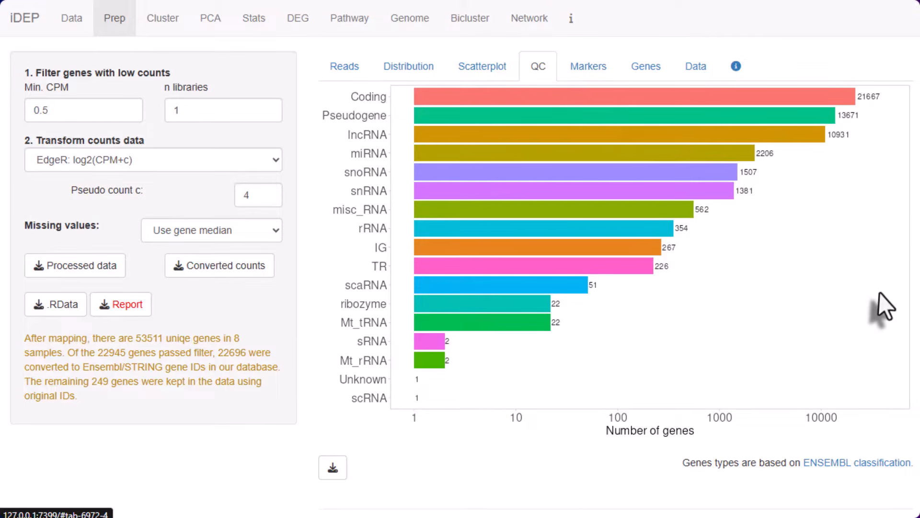
scroll(881, 295, "down", 4)
scroll(880, 294, "down", 7)
scroll(881, 293, "up", 1)
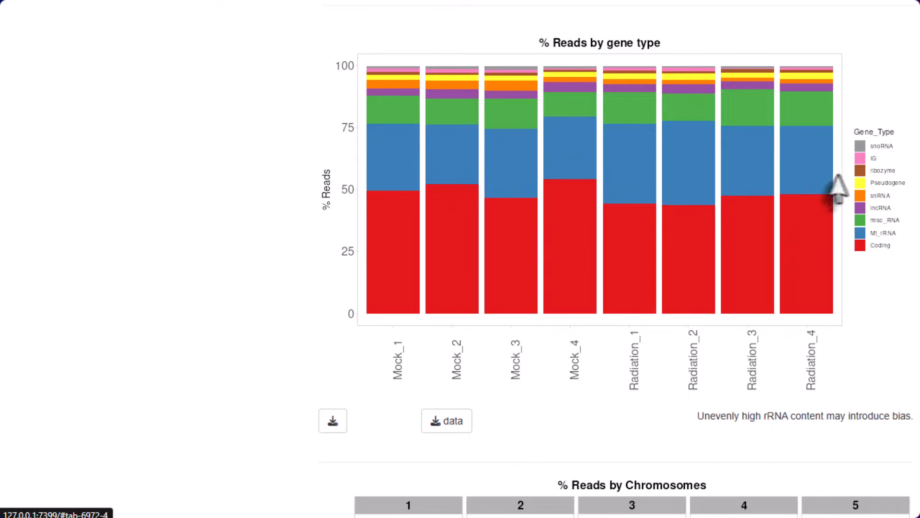
scroll(787, 192, "down", 1)
scroll(785, 180, "down", 10)
scroll(785, 180, "up", 4)
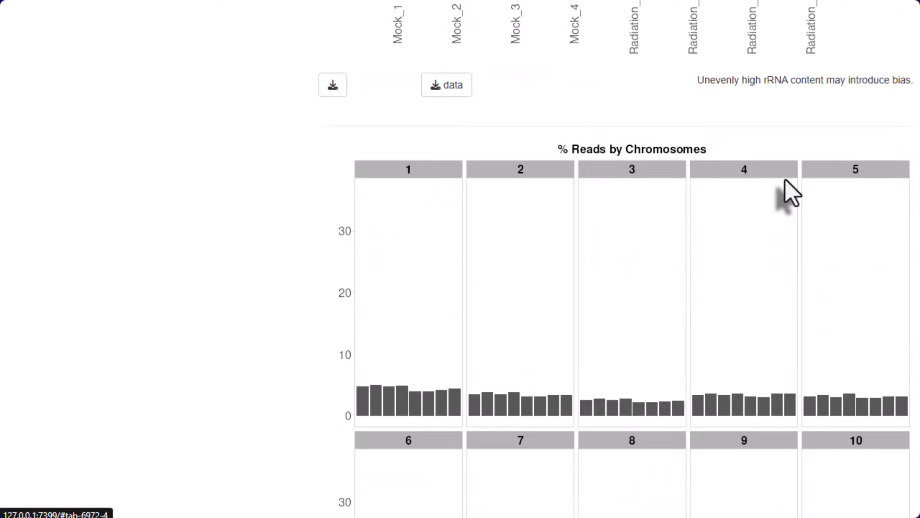
scroll(786, 180, "down", 20)
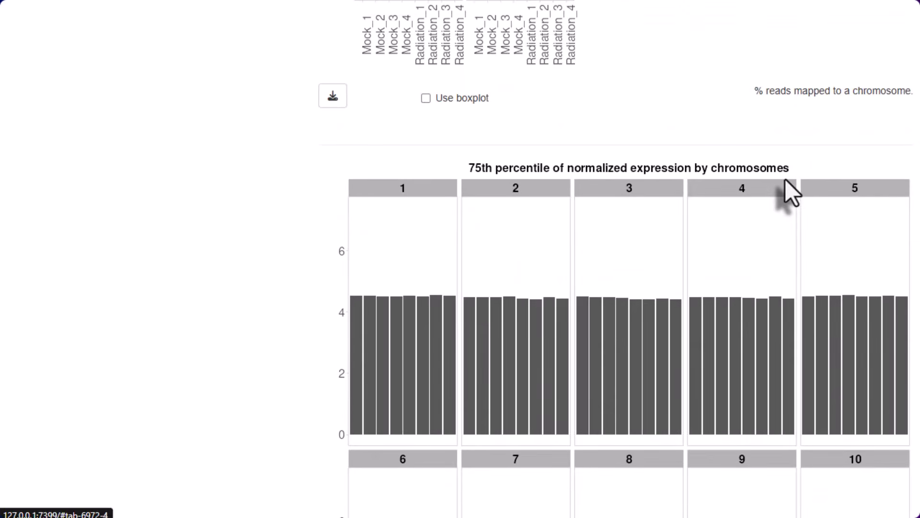
scroll(785, 180, "down", 20)
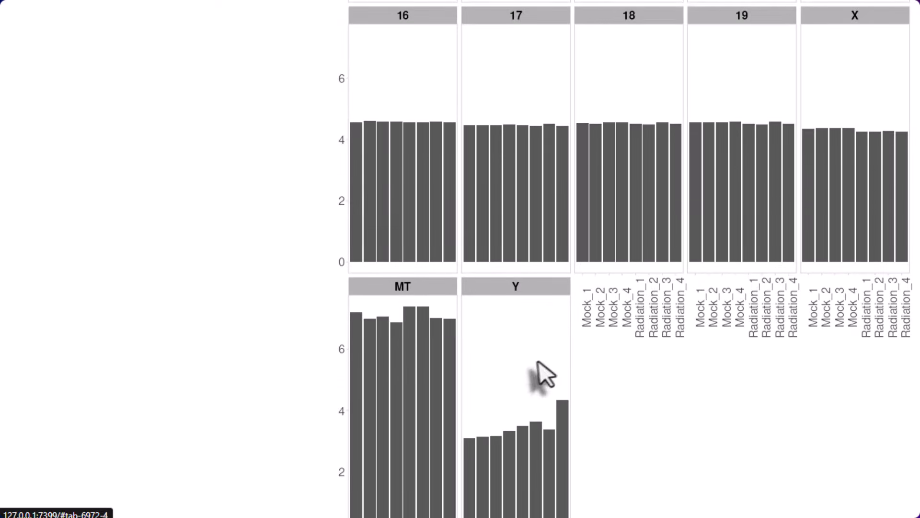
scroll(539, 363, "down", 3)
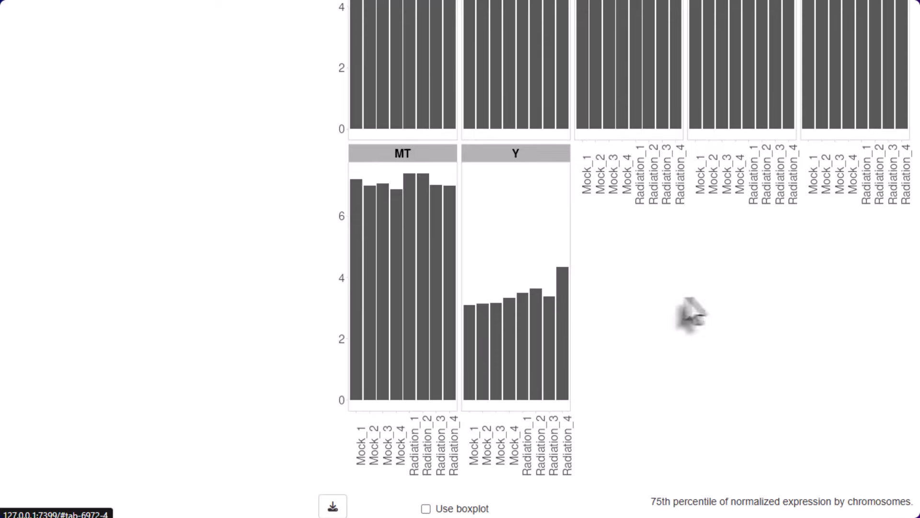
Show the marker gene plots and compare the male-specific UTY and female-specific XIST counts across all samples
scroll(692, 312, "up", 20)
left_click(586, 73)
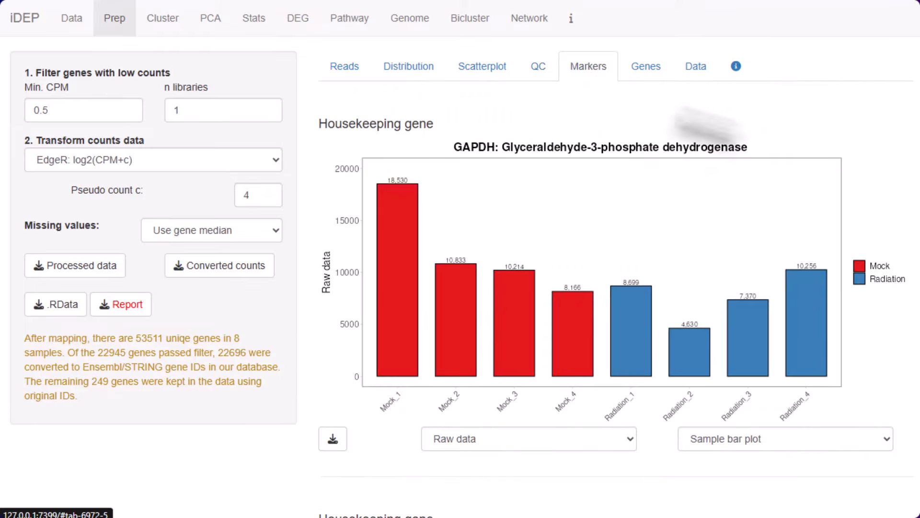
scroll(879, 304, "down", 20)
scroll(854, 299, "up", 10)
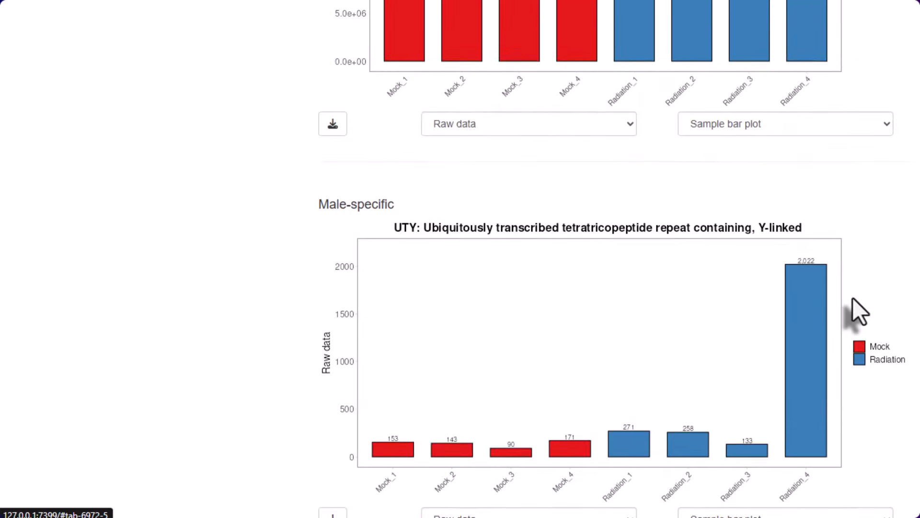
scroll(854, 299, "down", 2)
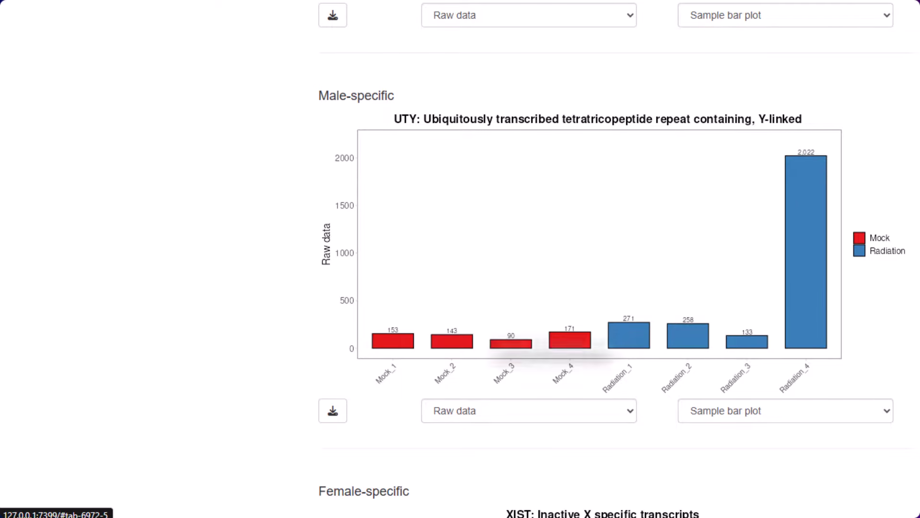
scroll(763, 369, "down", 7)
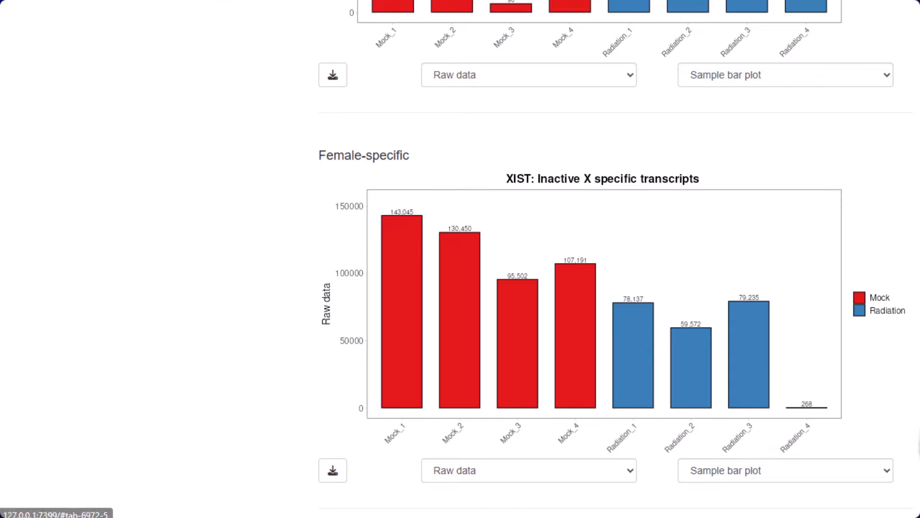
scroll(618, 259, "up", 2)
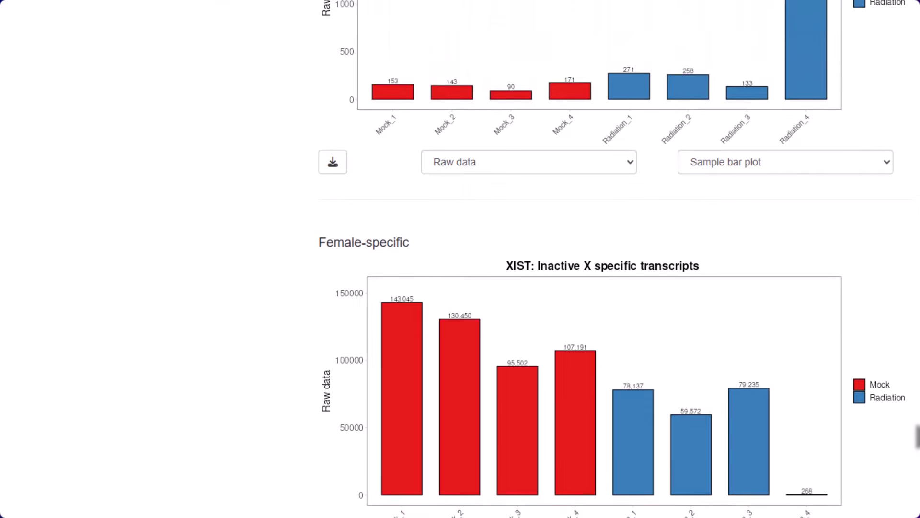
scroll(618, 259, "down", 2)
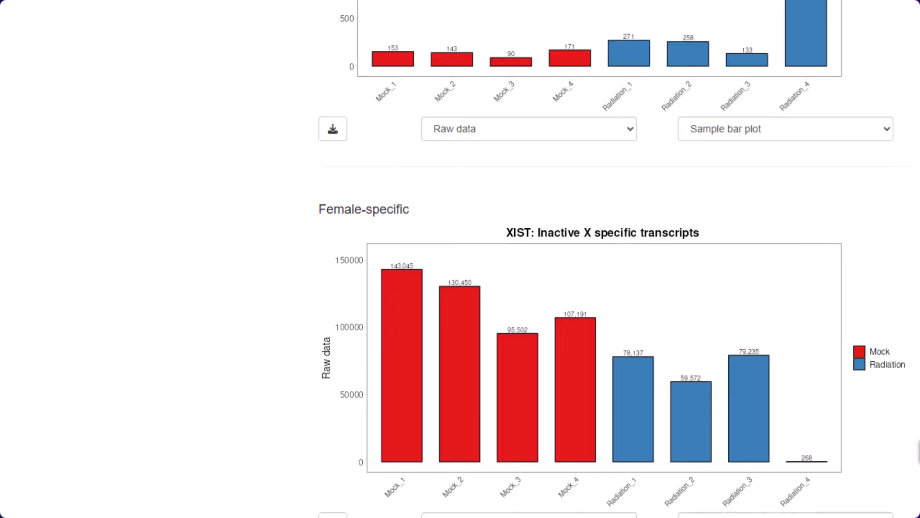
scroll(619, 258, "up", 3)
scroll(619, 259, "up", 4)
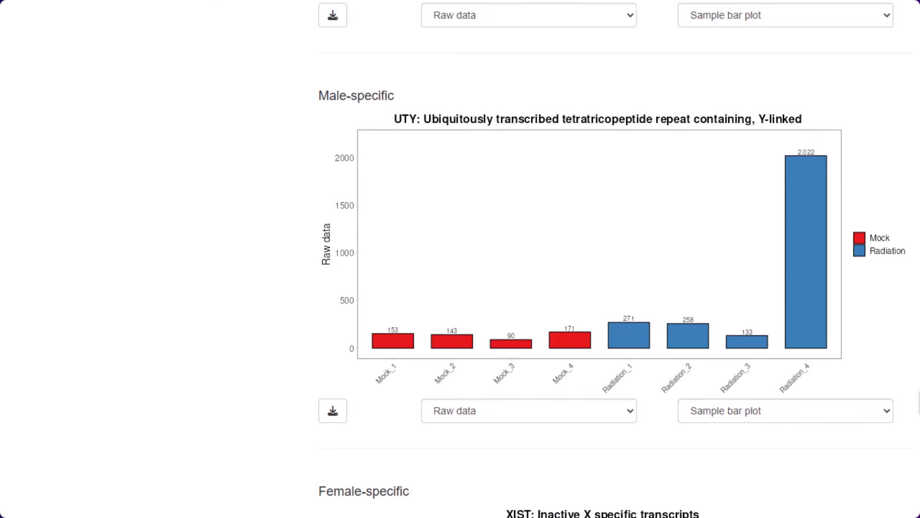
Examine the marker plots for the housekeeping gene GAPDH, the mitochondrial mRNA MT-CO1 and the 16S rRNA MT-RNR2
scroll(618, 259, "up", 15)
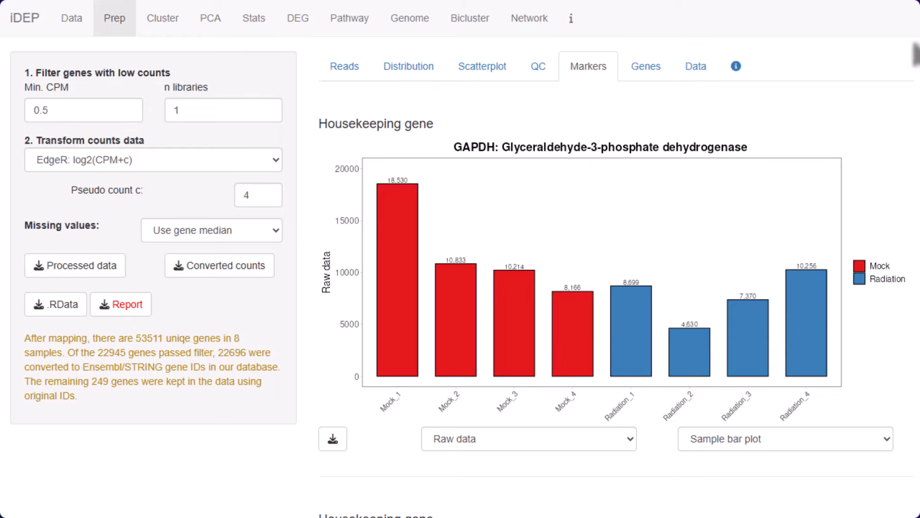
scroll(619, 259, "down", 20)
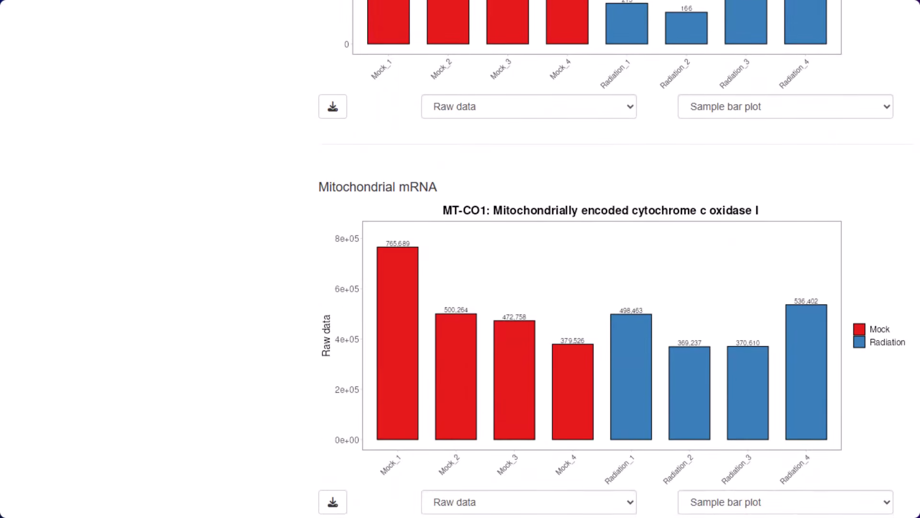
scroll(619, 259, "down", 11)
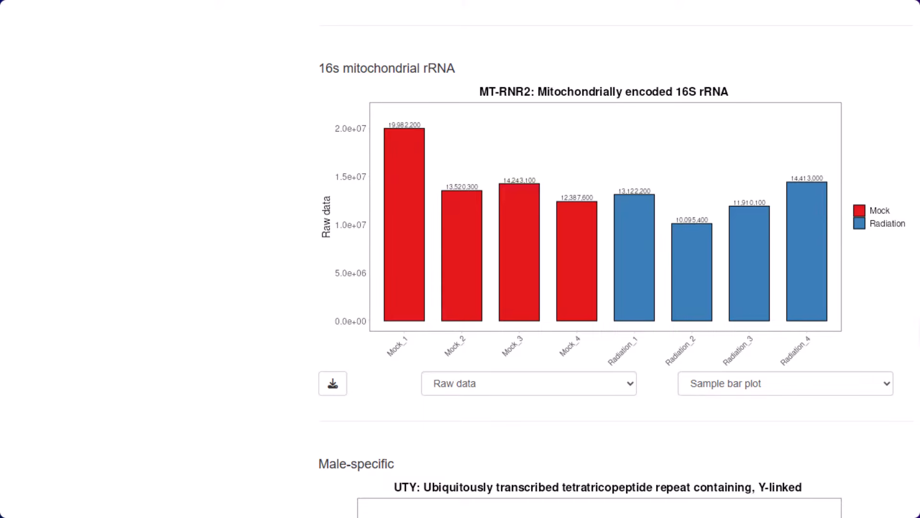
scroll(619, 259, "up", 10)
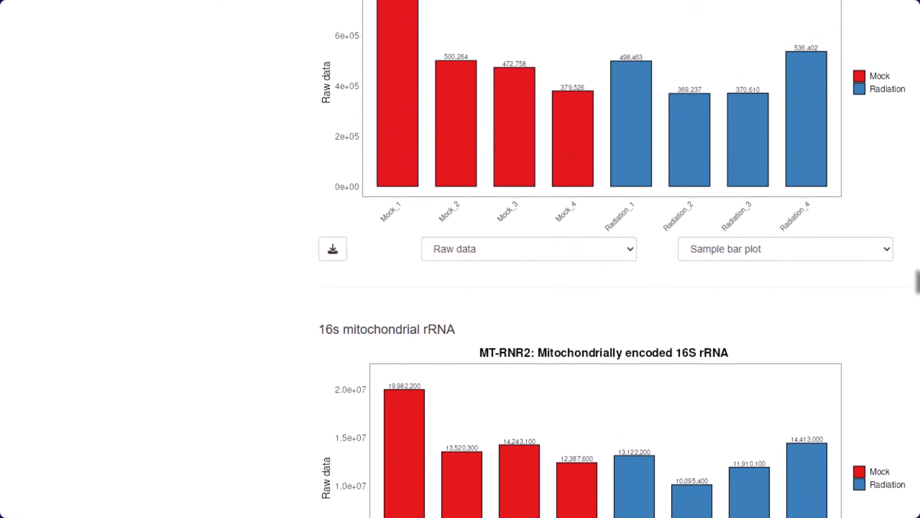
Examine the expression plot of the genes Mdm2 and Phlda3 for the Mock and Radiation groups
scroll(853, 68, "up", 10)
left_click(648, 68)
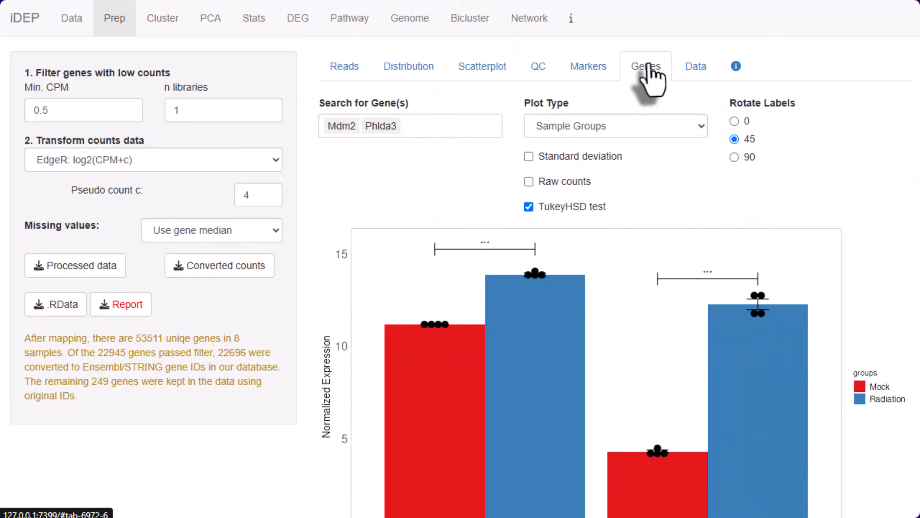
scroll(916, 231, "down", 2)
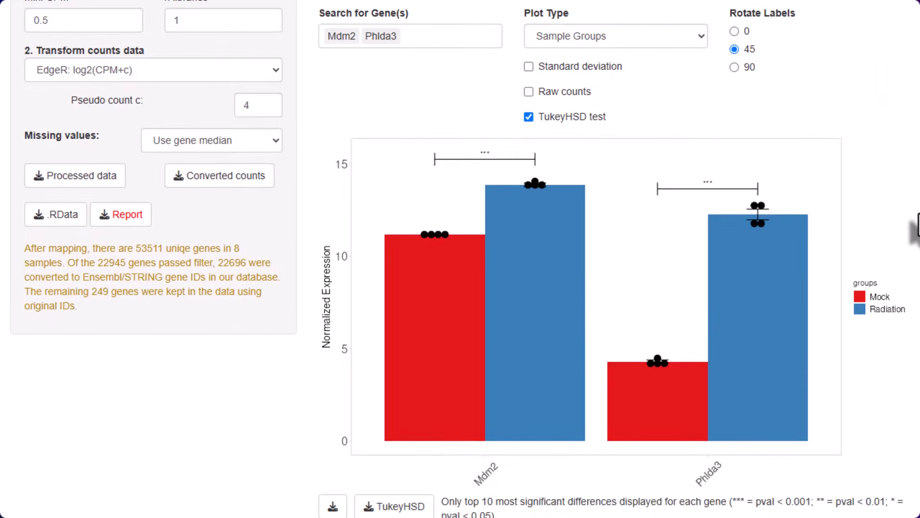
scroll(916, 230, "up", 2)
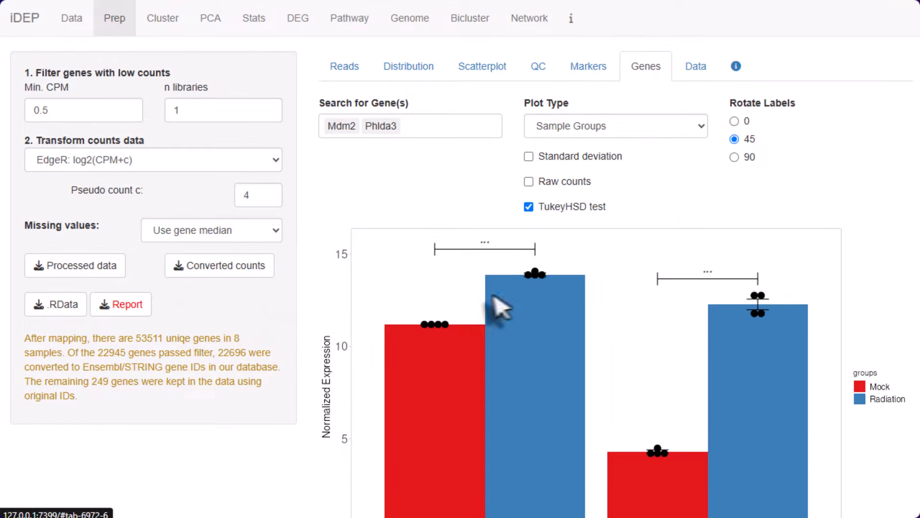
Generate the preprocessing report and look through its read count table, distribution plots and chromosome plots
left_click(124, 313)
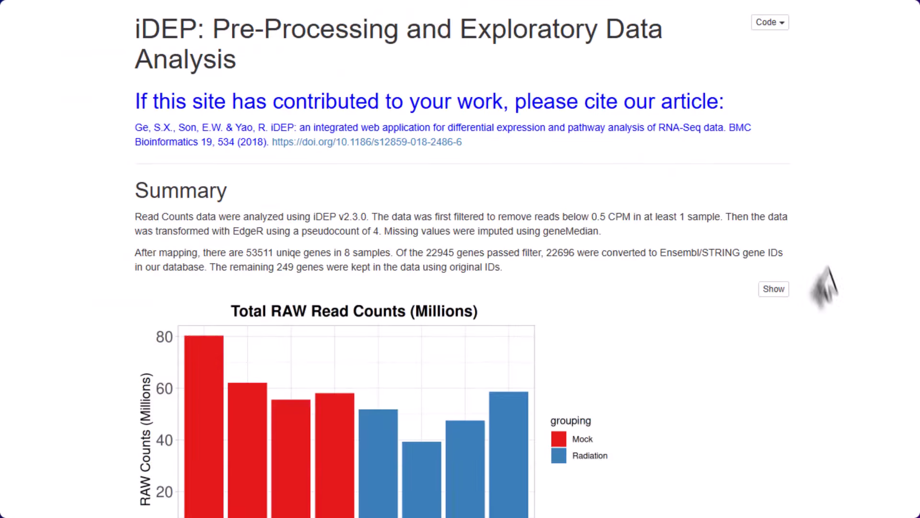
scroll(833, 303, "down", 20)
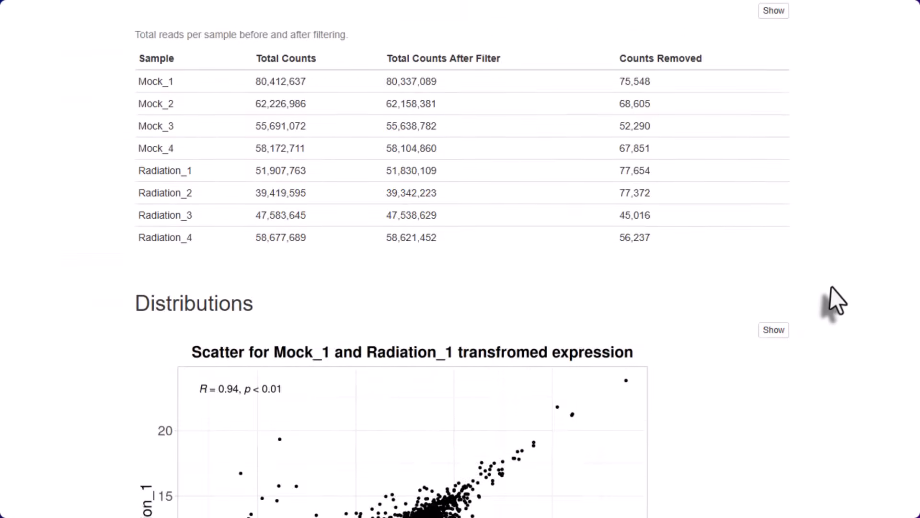
scroll(827, 292, "down", 20)
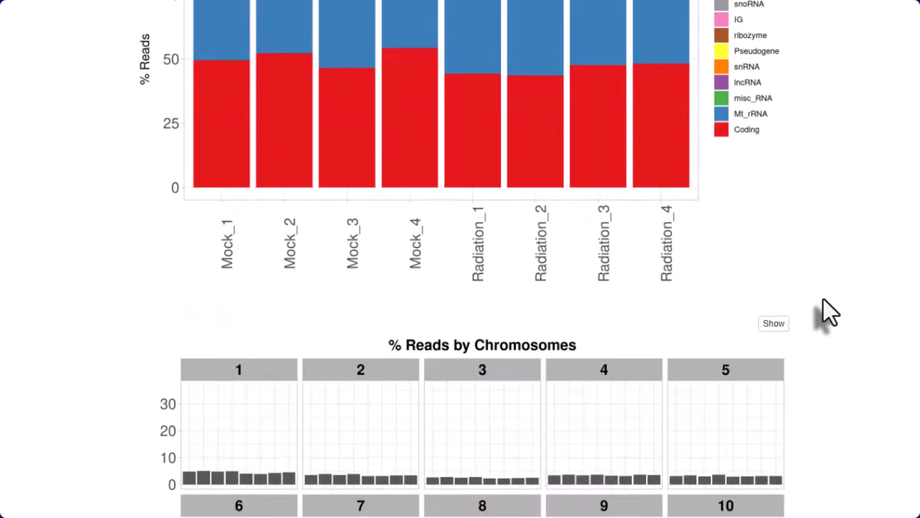
scroll(822, 303, "down", 20)
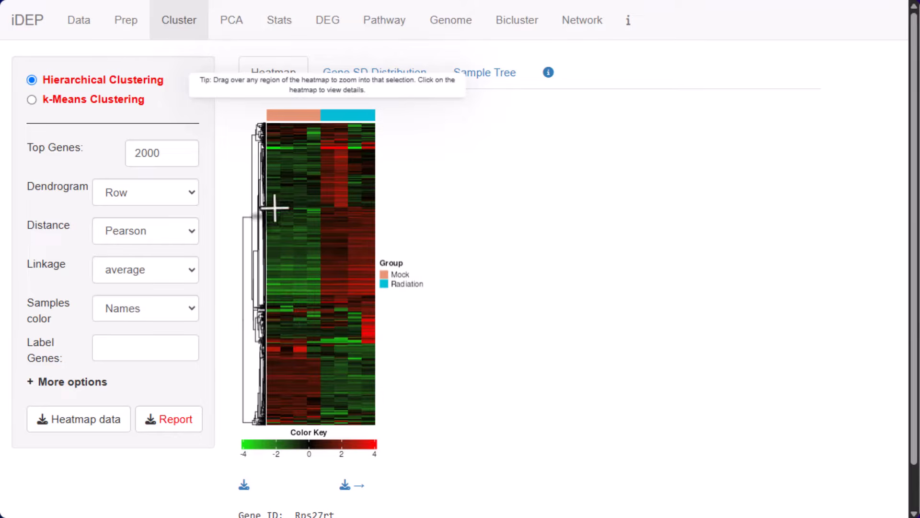
Select gene blocks in the hierarchical clustering heatmap and show the KEGG pathway enrichment for the selection
left_click_drag(269, 210, 381, 295)
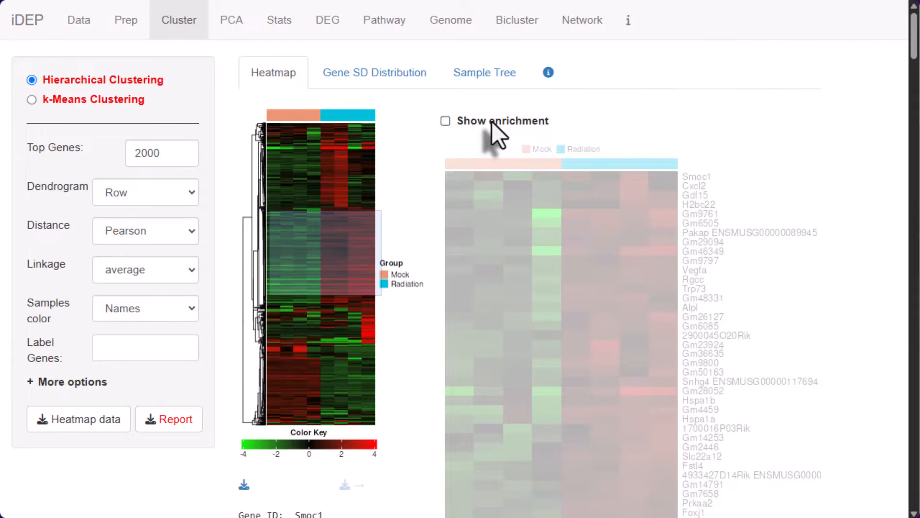
left_click(492, 121)
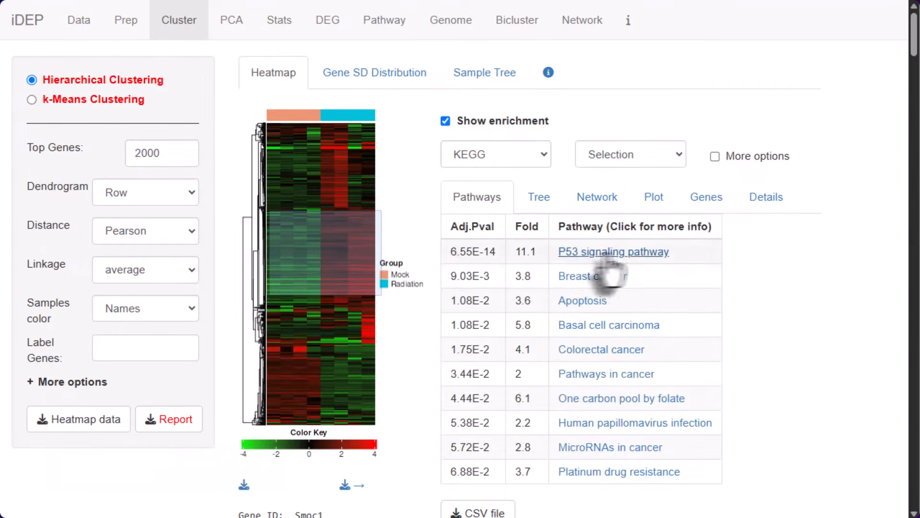
left_click(472, 123)
left_click_drag(298, 307, 401, 347)
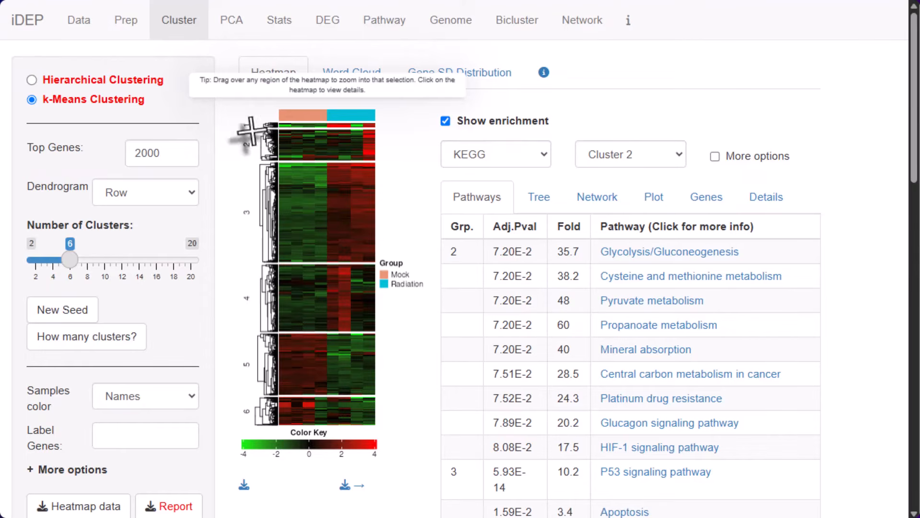
Review the KEGG pathways enriched in the k-means clusters and generate the clustering analysis report
scroll(453, 306, "down", 10)
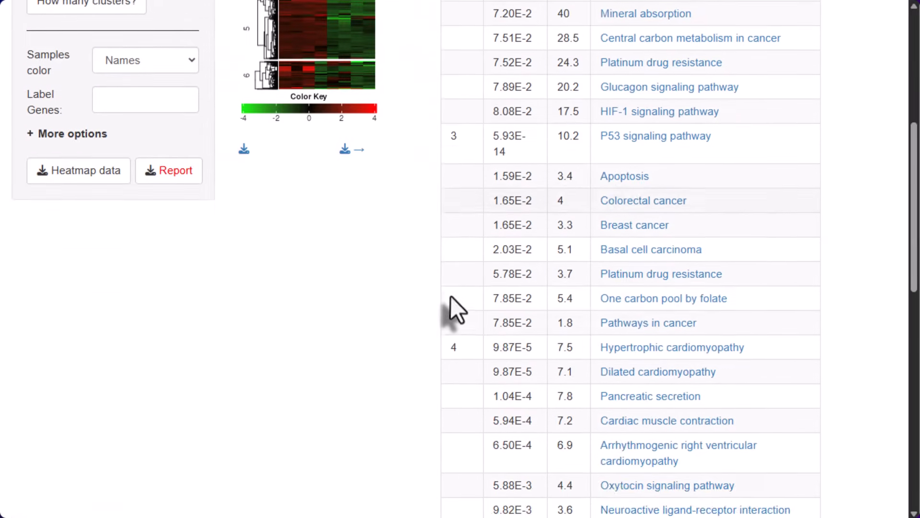
scroll(434, 314, "up", 9)
scroll(205, 410, "down", 4)
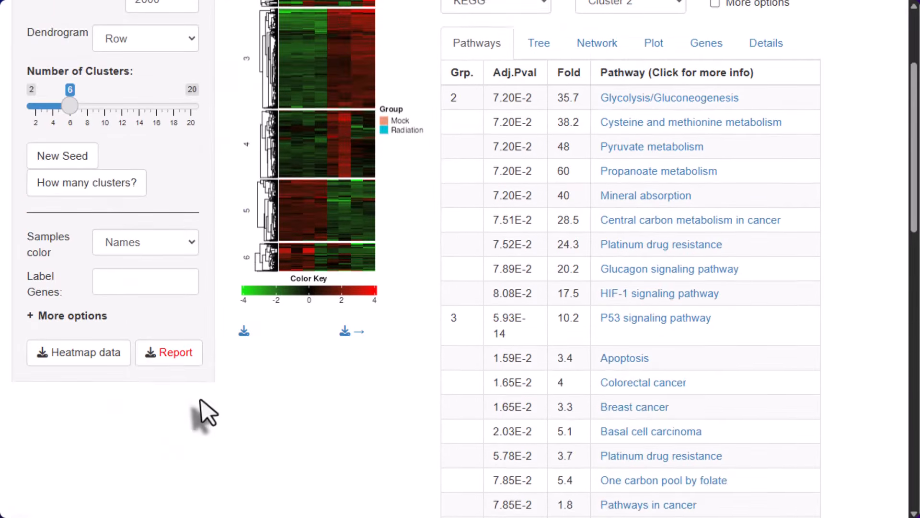
left_click(175, 346)
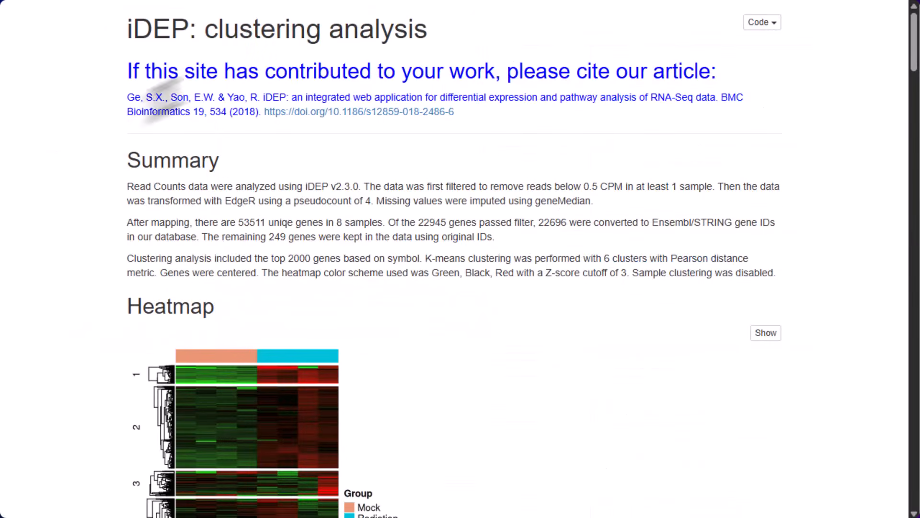
scroll(57, 167, "down", 10)
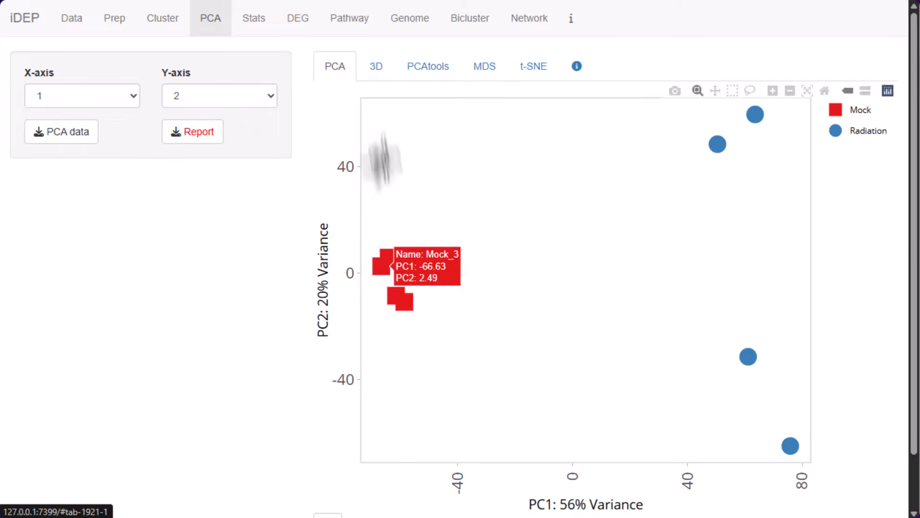
Show the PCA of the samples in 3D and rotate the plot to compare the Mock and Radiation groups
left_click(370, 67)
left_click_drag(534, 231, 592, 223)
left_click_drag(556, 187, 600, 141)
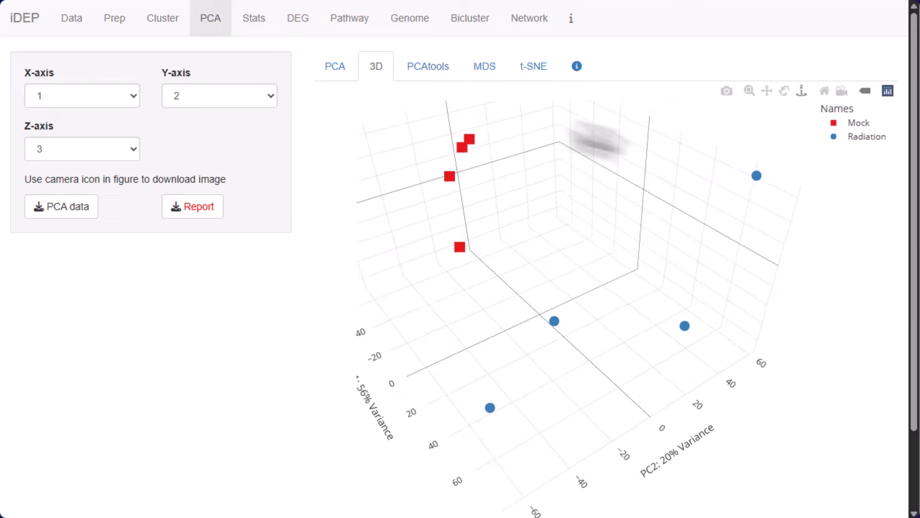
View the samples in the PCAtools plot, revisit the clustering heatmap and look through the principal component analysis report
left_click(413, 67)
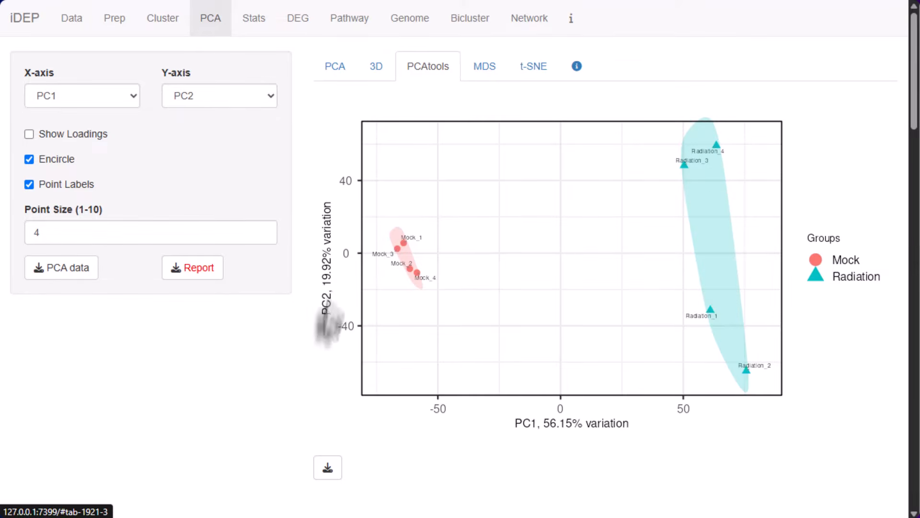
left_click(159, 19)
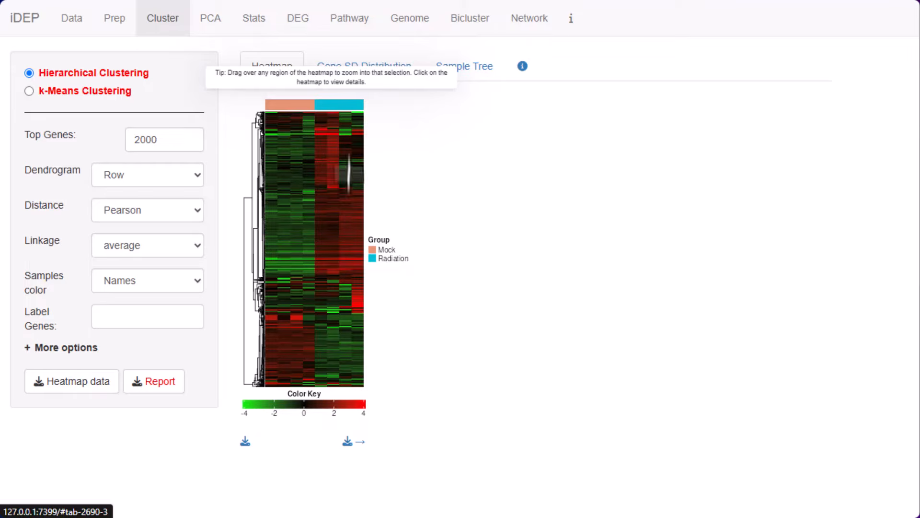
left_click(213, 20)
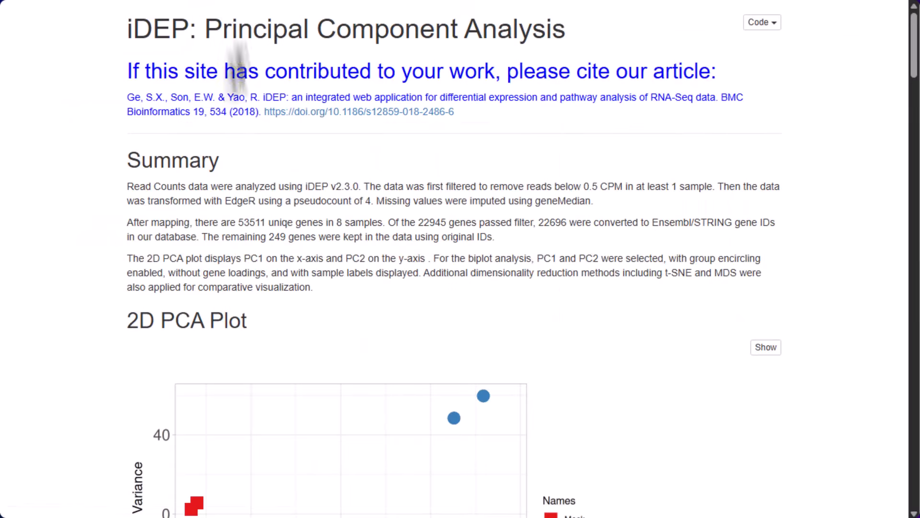
scroll(80, 269, "down", 10)
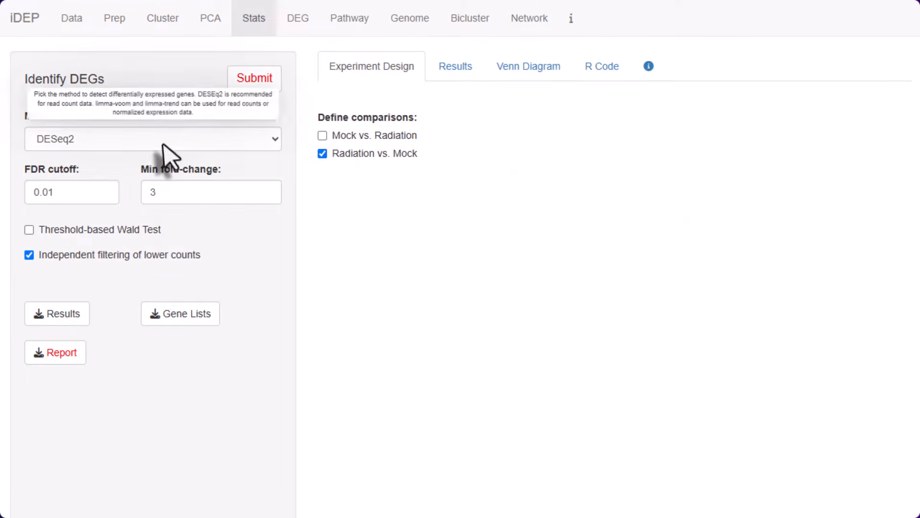
Run DESeq2 for Radiation vs. Mock with FDR cutoff 0.01 and minimum fold-change 3, and review the Venn diagram and UpSet plot
mouse_move(56, 151)
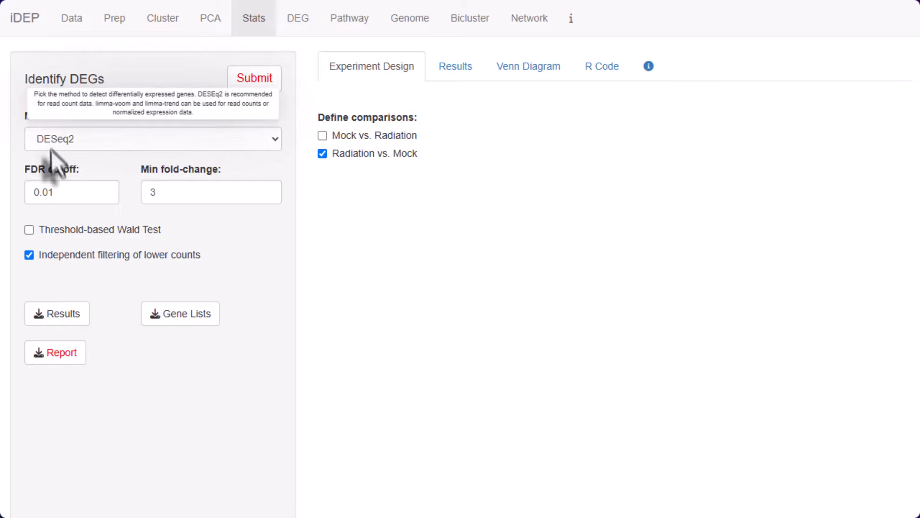
left_click(250, 81)
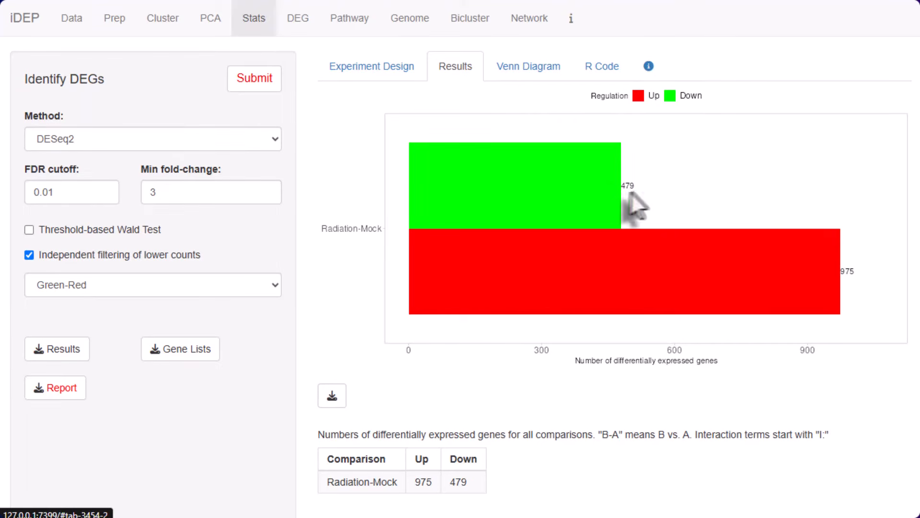
left_click(529, 71)
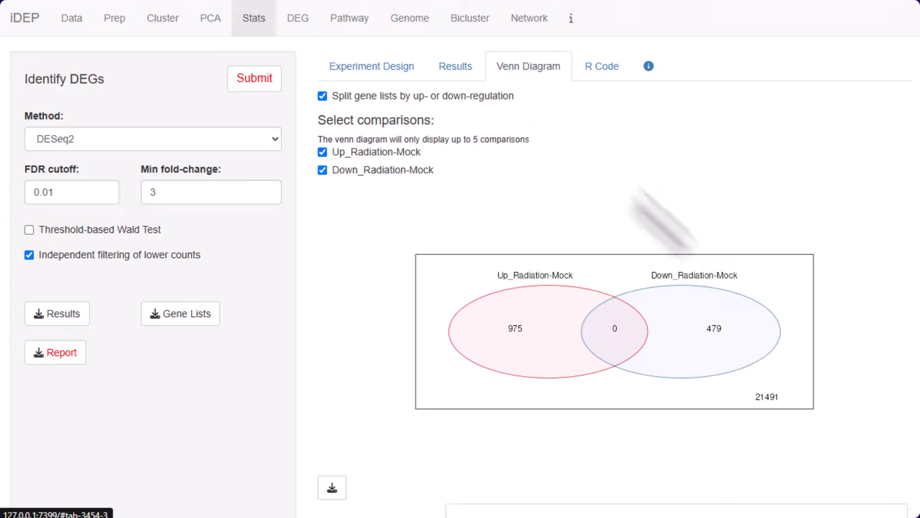
scroll(734, 298, "down", 7)
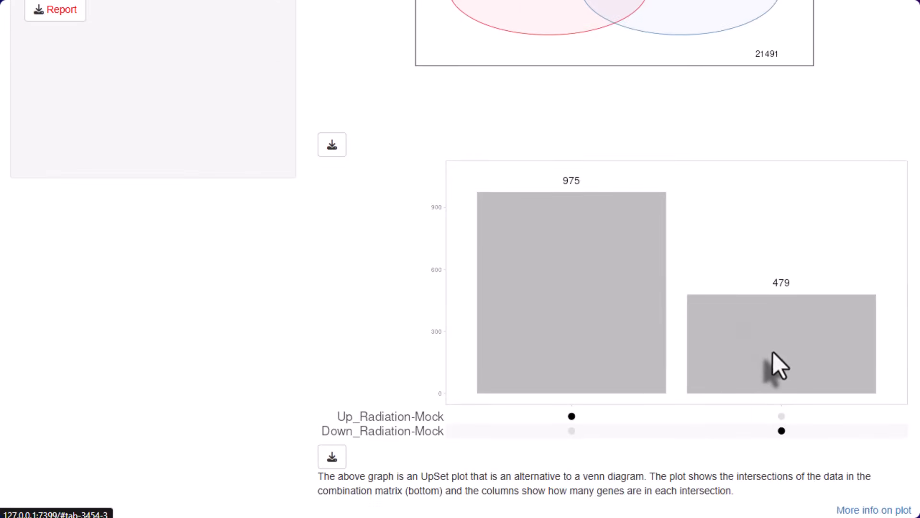
scroll(773, 355, "up", 7)
Look through the DESeq2 R code, minimize the exported results spreadsheet and generate the differential expression report
left_click(596, 77)
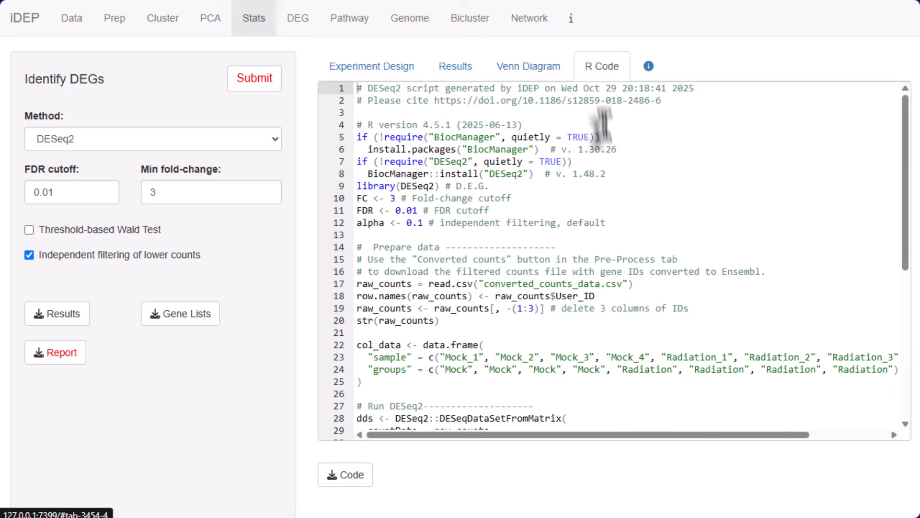
scroll(633, 225, "down", 7)
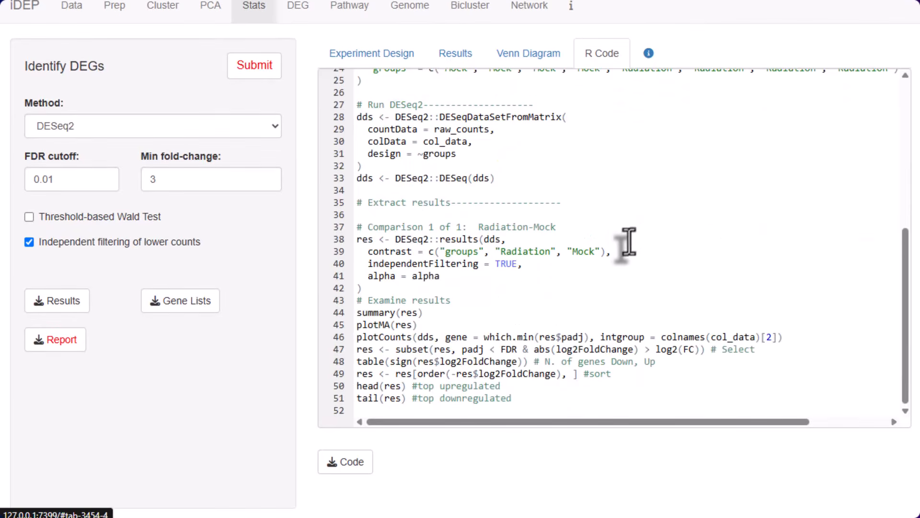
scroll(628, 242, "up", 8)
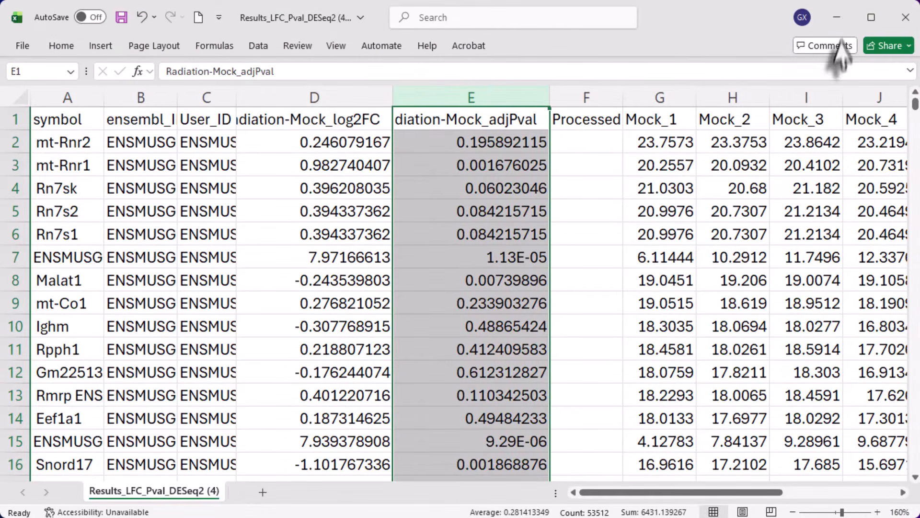
left_click(837, 18)
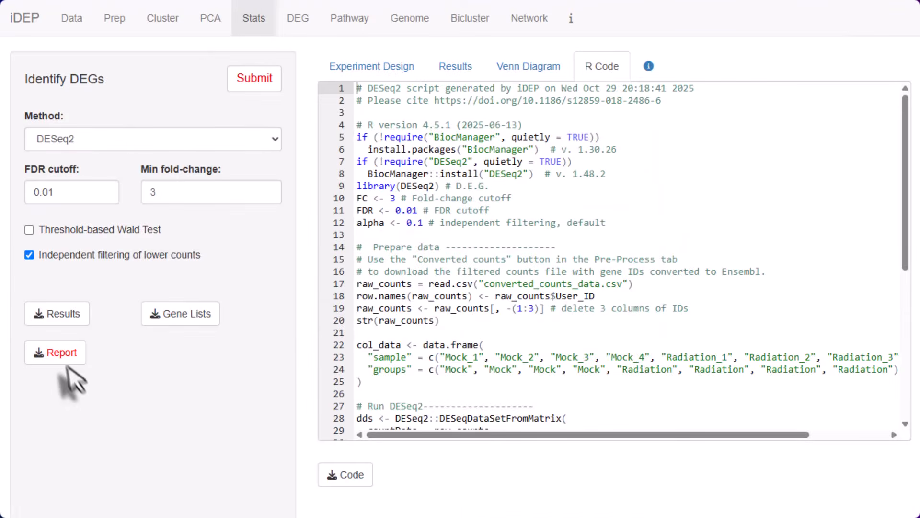
left_click(60, 353)
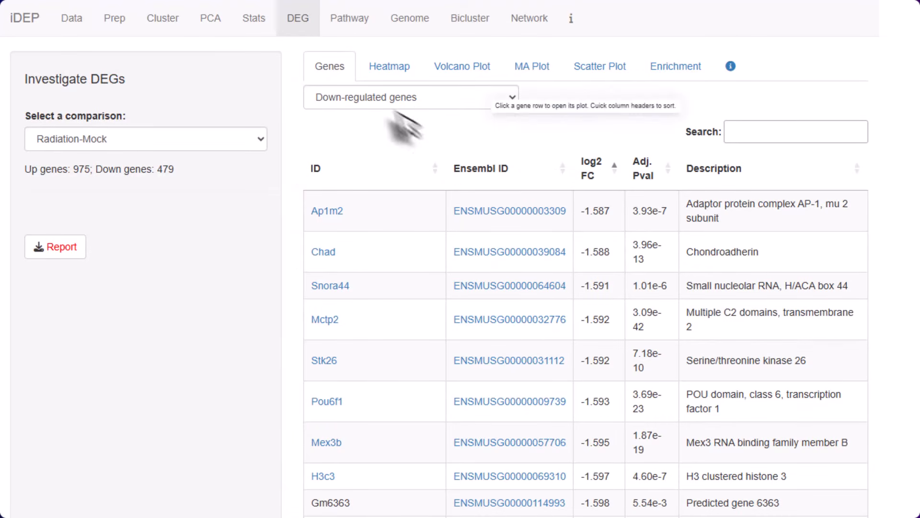
Filter the Radiation-Mock gene table to up-regulated genes and view the Ckmt1 expression plot with its download options
left_click(377, 100)
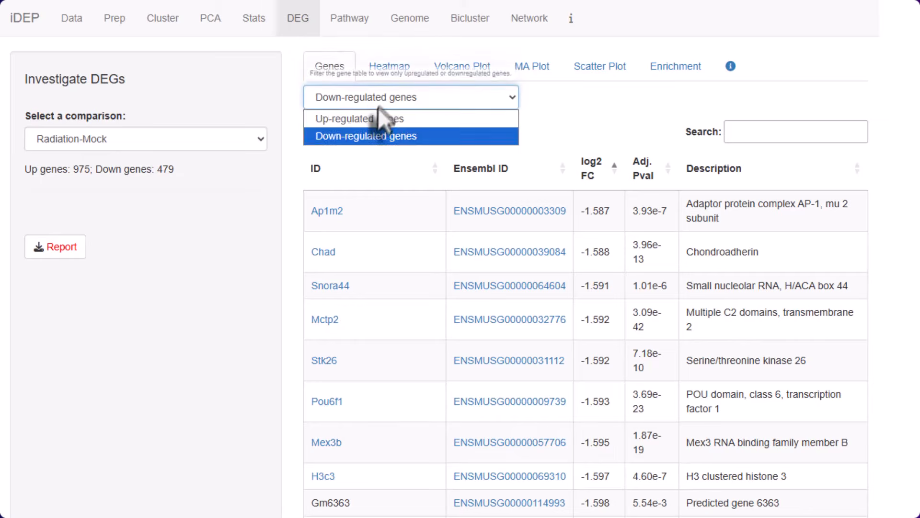
left_click(365, 121)
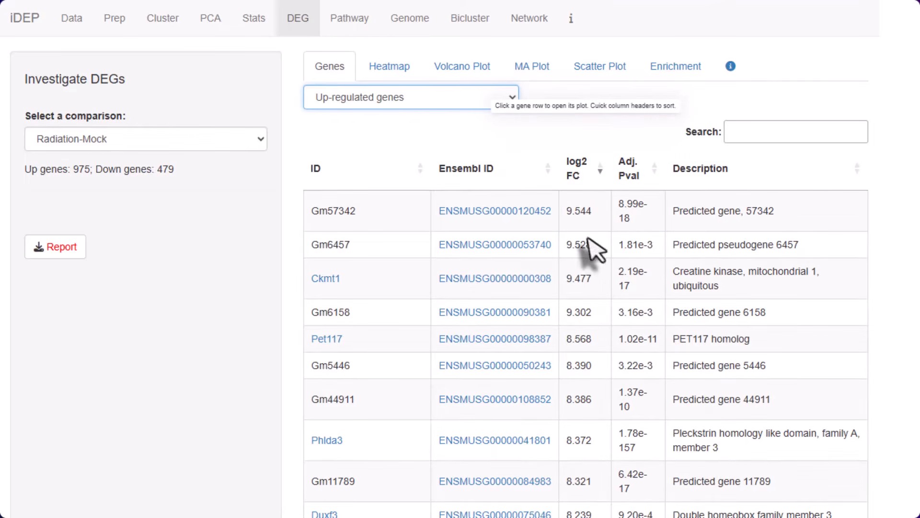
left_click(705, 278)
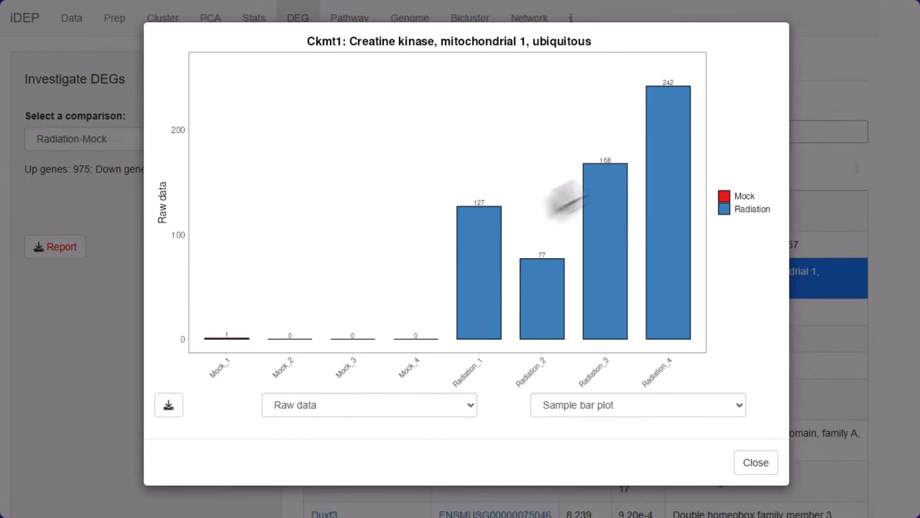
left_click(167, 405)
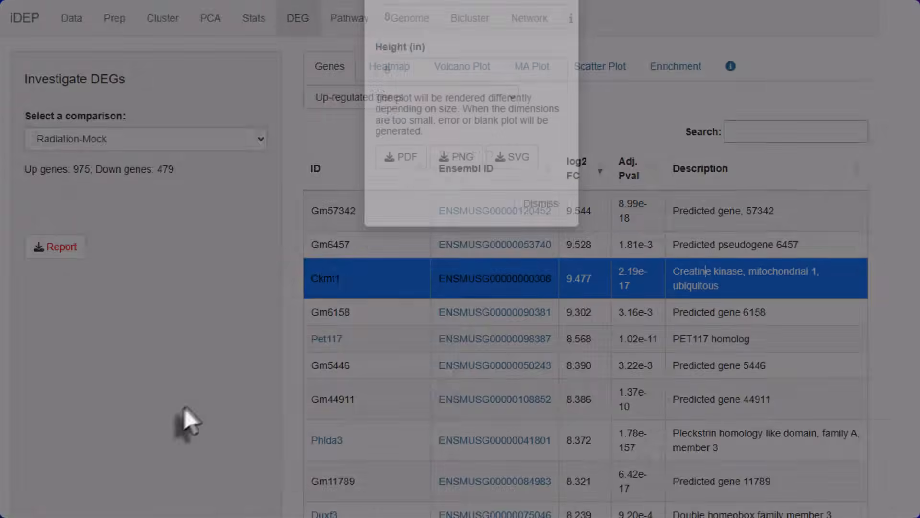
left_click(548, 252)
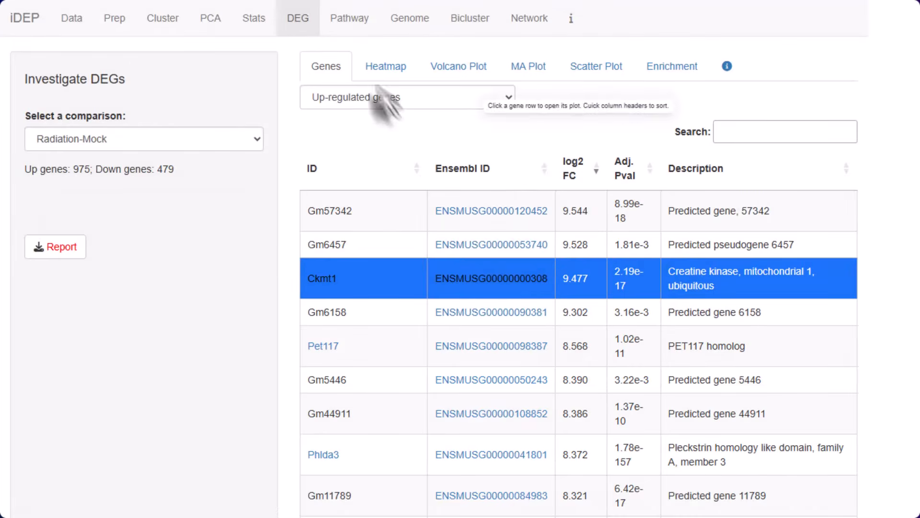
Review the Radiation-Mock differentially expressed genes in the heatmap, volcano plot, MA plot and scatter plot
left_click(379, 69)
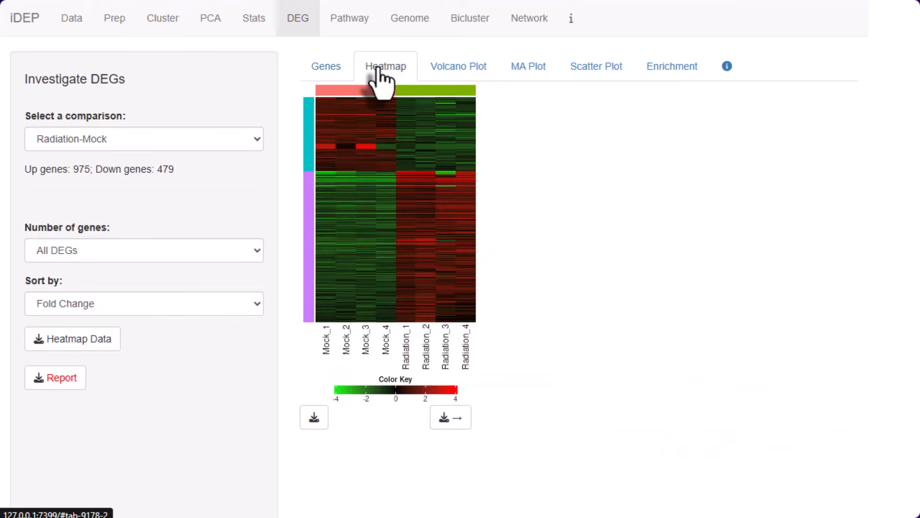
left_click(447, 66)
left_click(523, 81)
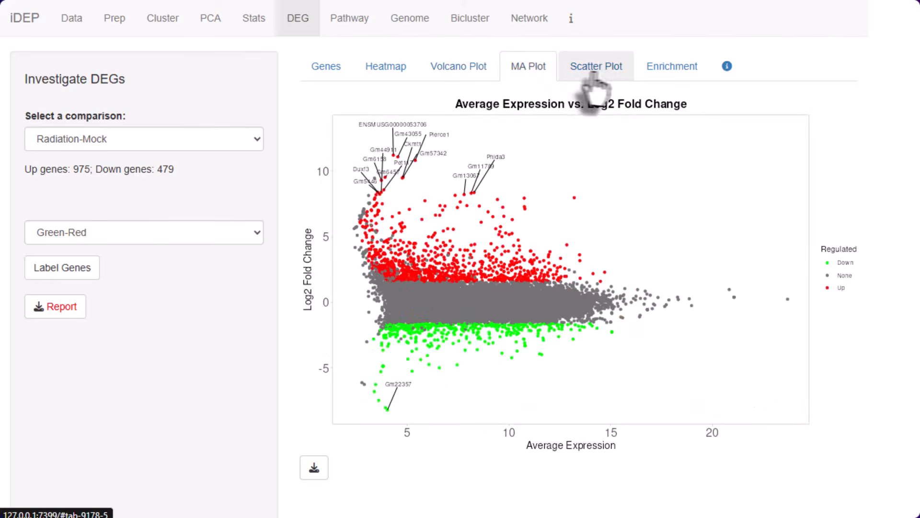
left_click(600, 77)
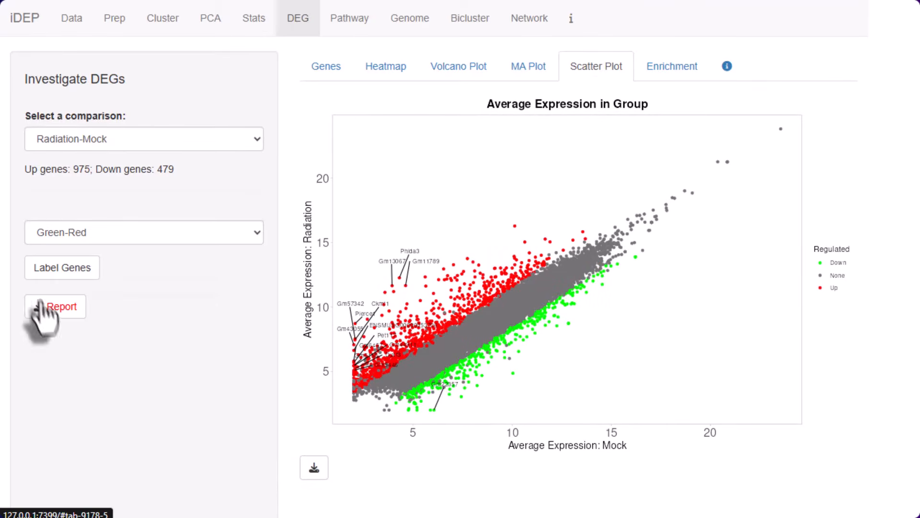
Examine the KEGG enrichment of the up- and downregulated genes, highlighting P53 signaling pathway and Ribosome biogenesis in eukaryotes, and view the pathway tree
left_click(666, 72)
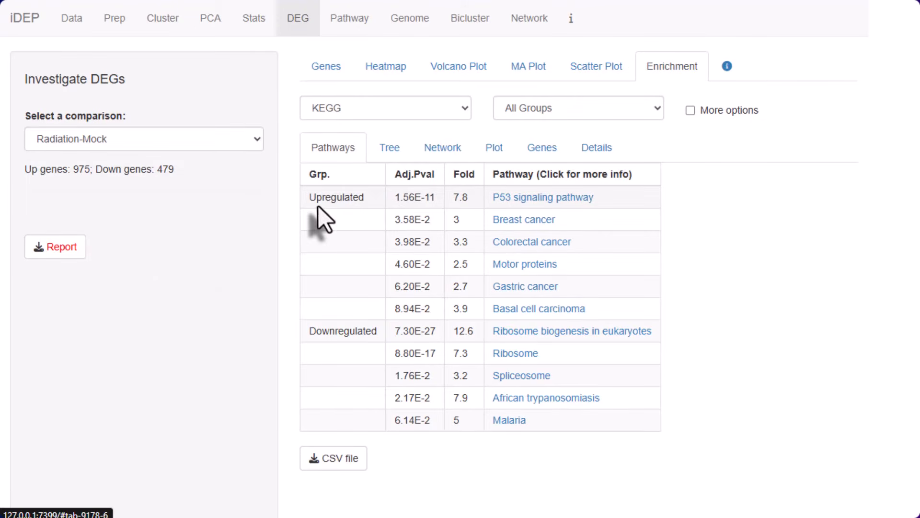
left_click_drag(603, 201, 482, 200)
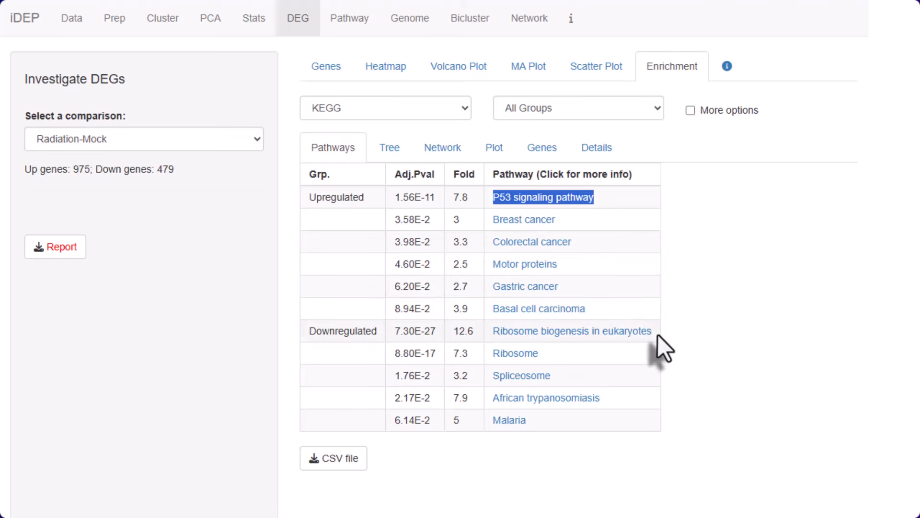
left_click_drag(658, 334, 514, 331)
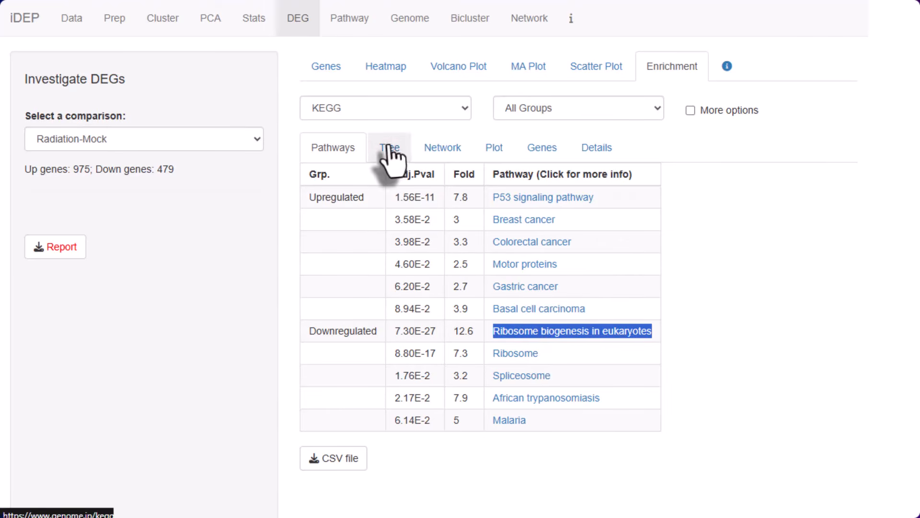
left_click(386, 150)
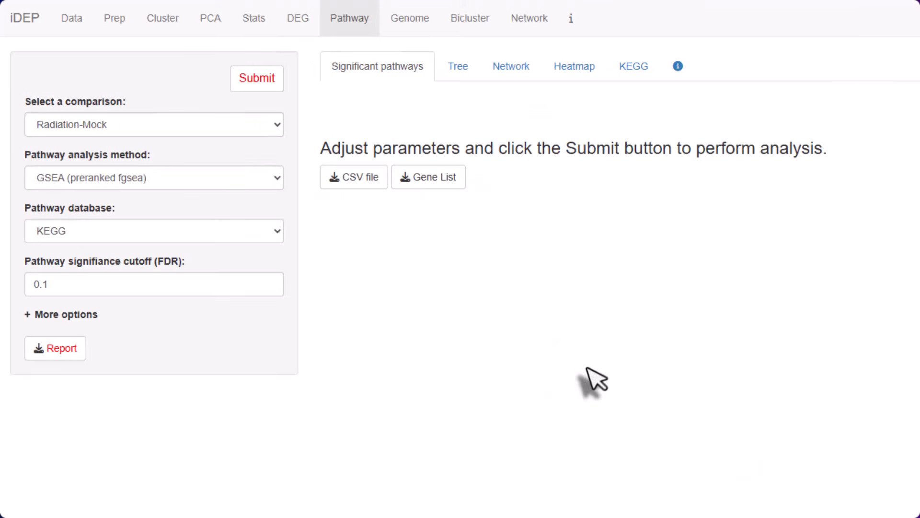
Run GSEA (preranked fgsea) on KEGG pathways for Radiation-Mock with FDR cutoff 0.1, and view the pathway tree and network
mouse_move(207, 119)
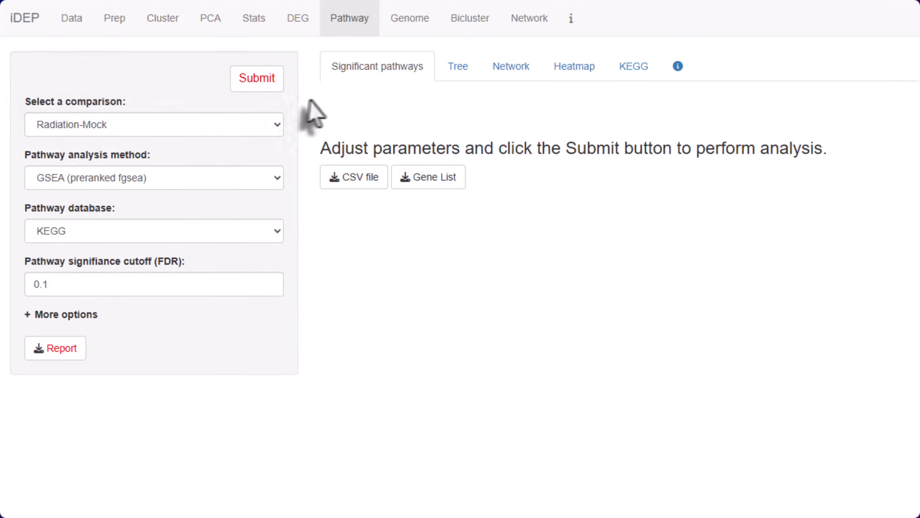
mouse_move(72, 178)
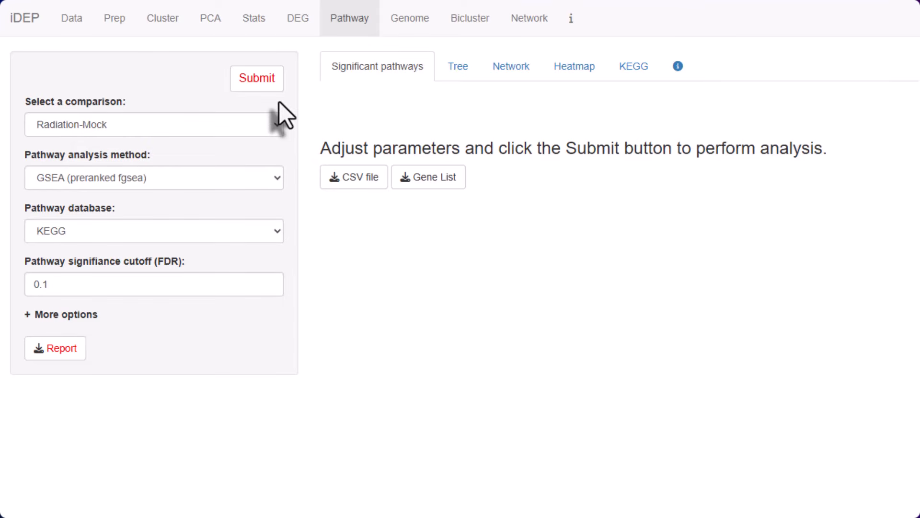
left_click(258, 84)
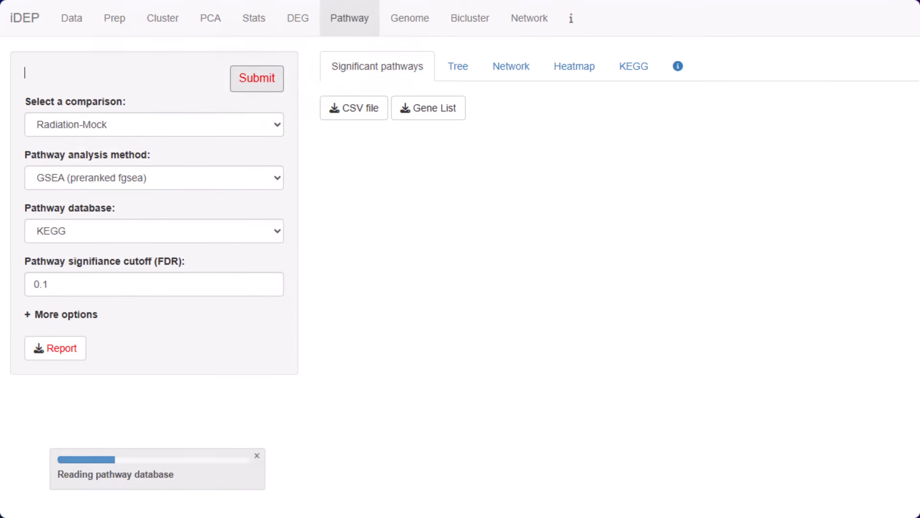
left_click(452, 66)
left_click(508, 67)
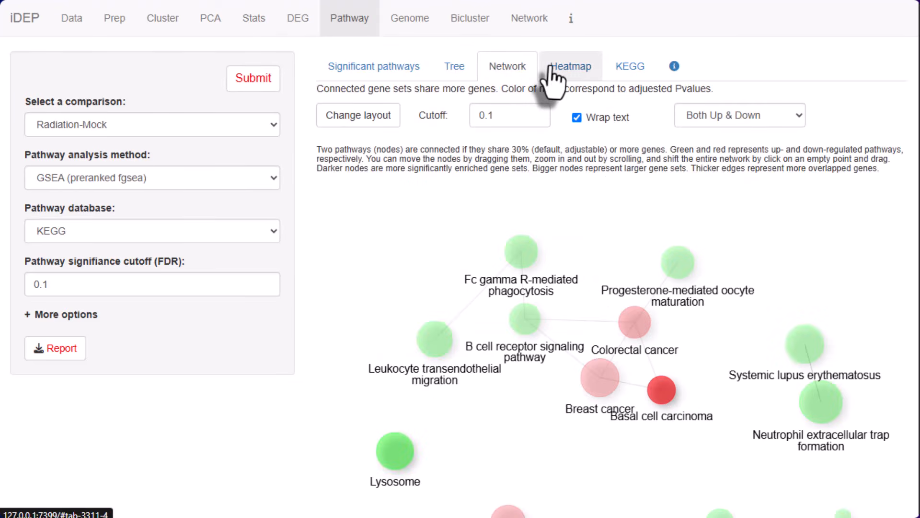
Show the gene expression heatmap for the P53 signaling pathway and view its colored KEGG pathway diagram
left_click(552, 68)
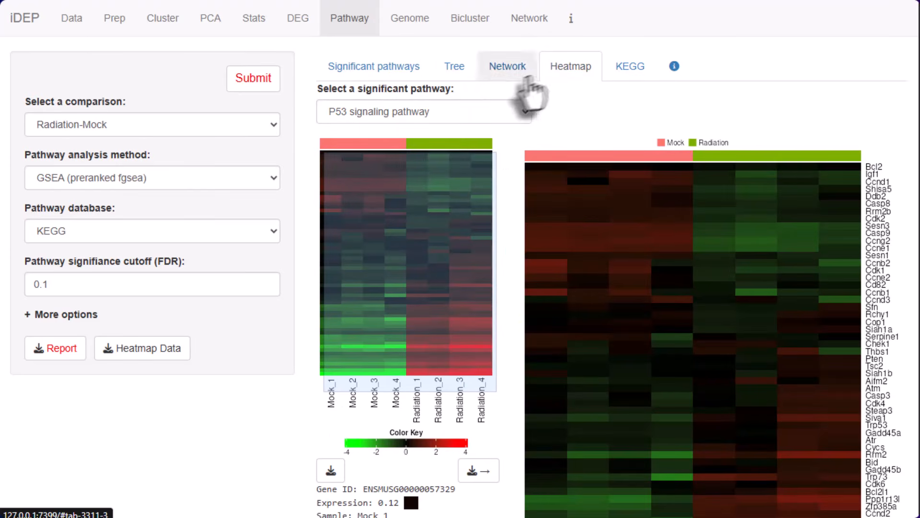
left_click(461, 112)
left_click(387, 376)
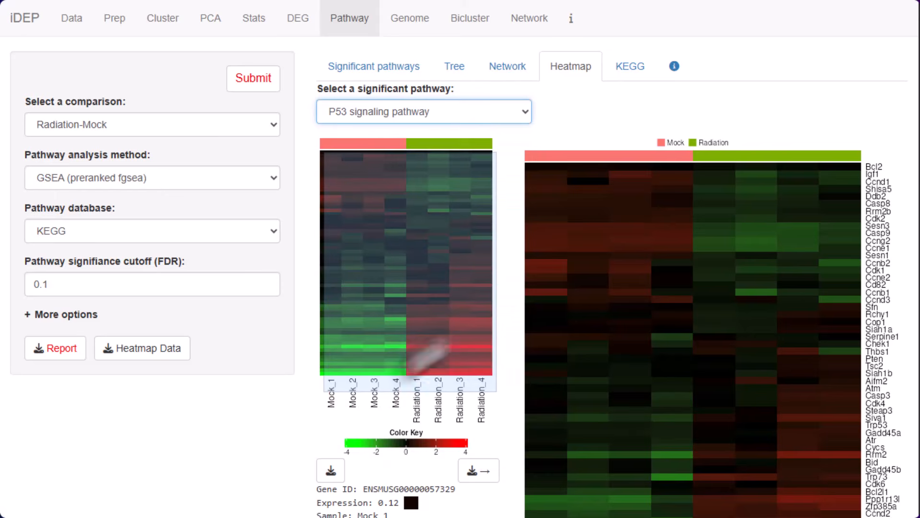
scroll(684, 297, "down", 3)
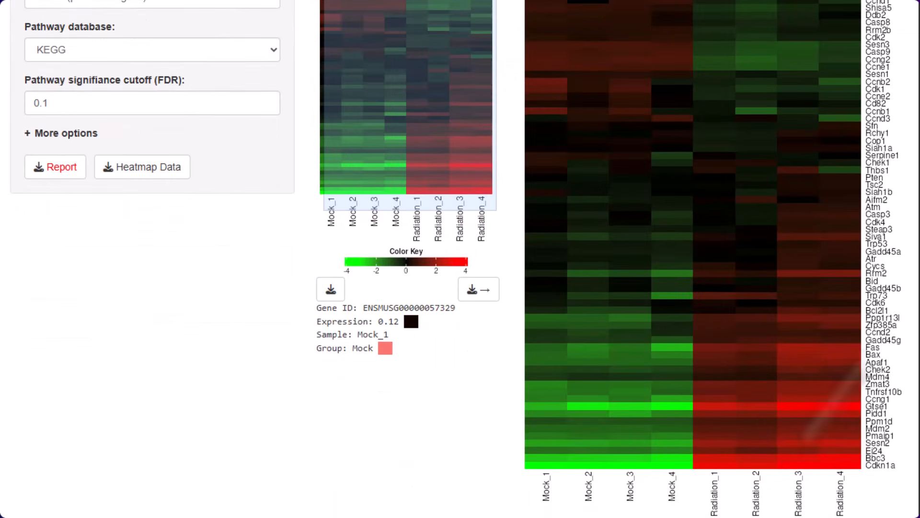
scroll(872, 403, "up", 3)
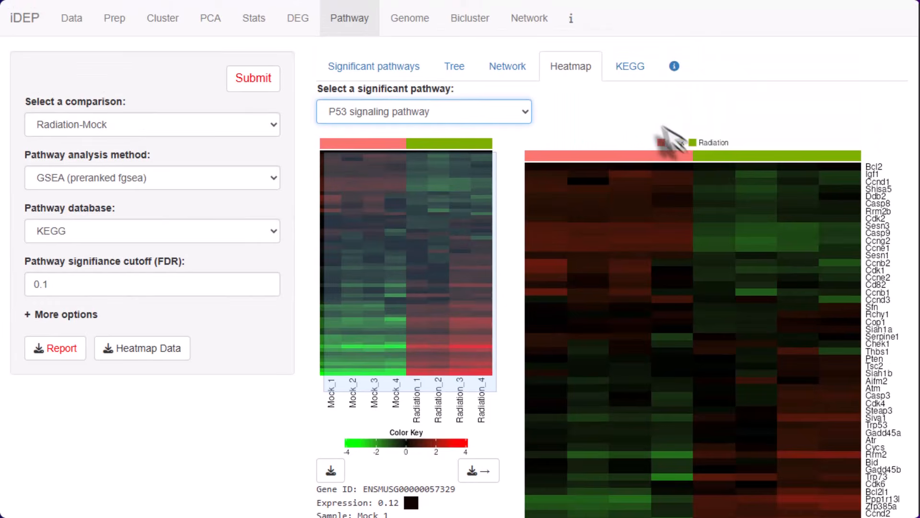
left_click(620, 66)
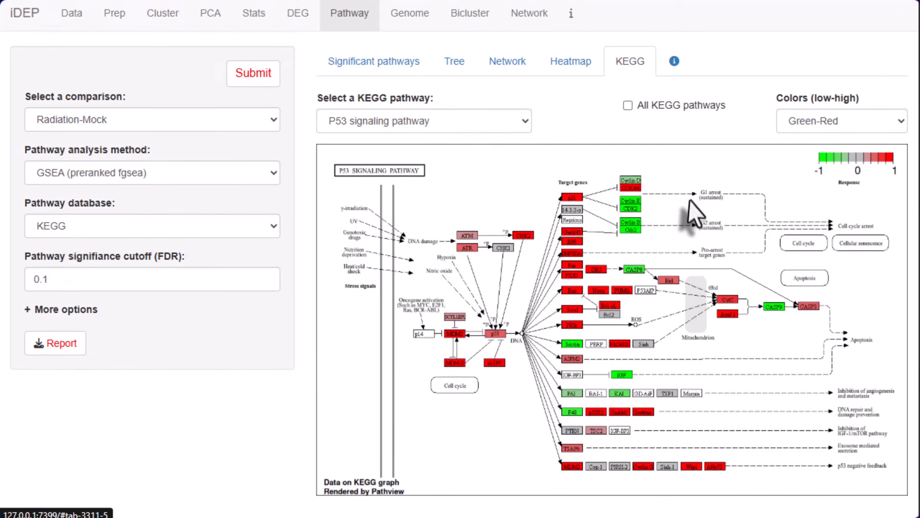
Return to the significant pathways table and run the Radiation-Mock KEGG pathway analysis with the ssGSEA method
left_click(364, 67)
left_click(144, 184)
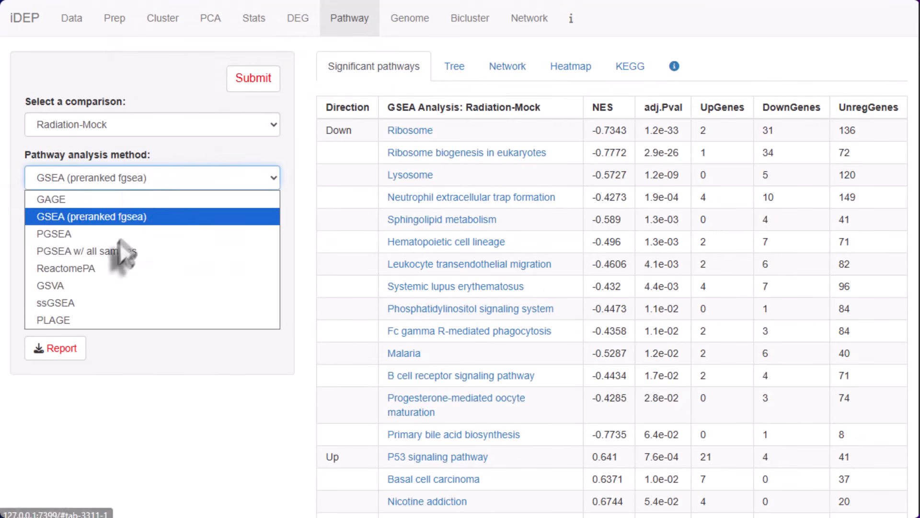
left_click(104, 301)
left_click(253, 78)
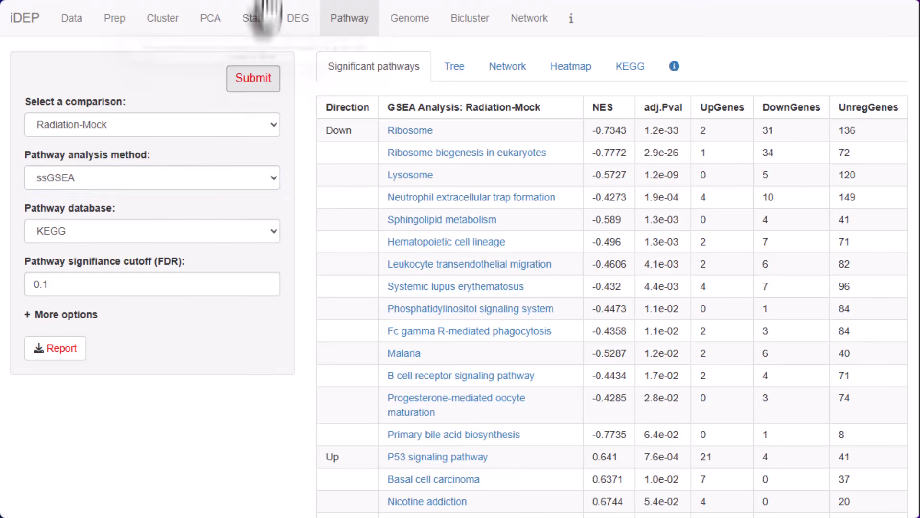
View the Radiation-Mock differentially expressed genes along the chromosomes in the genome plot and turn on gene labels
left_click(410, 18)
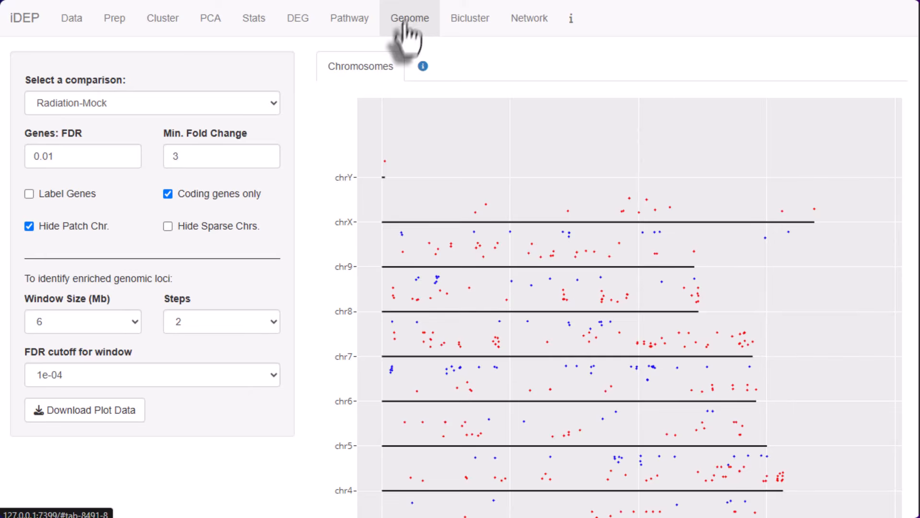
scroll(366, 206, "down", 5)
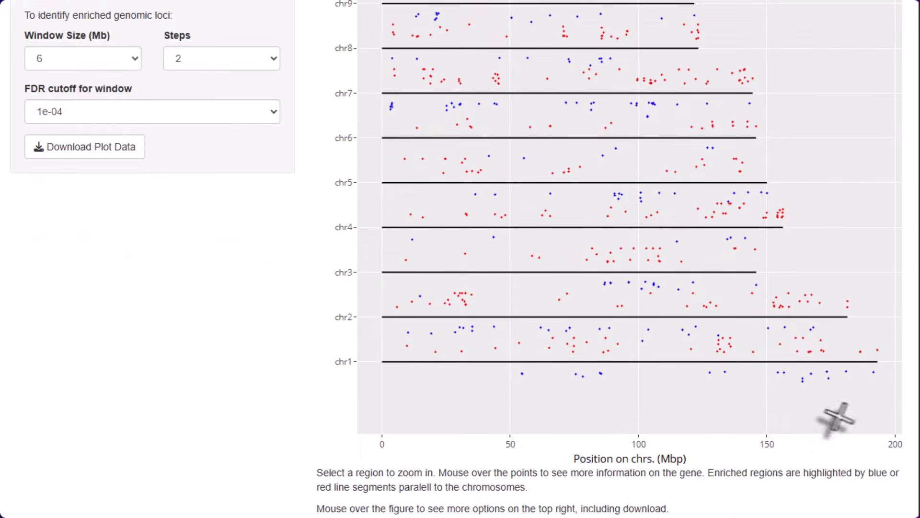
mouse_move(603, 383)
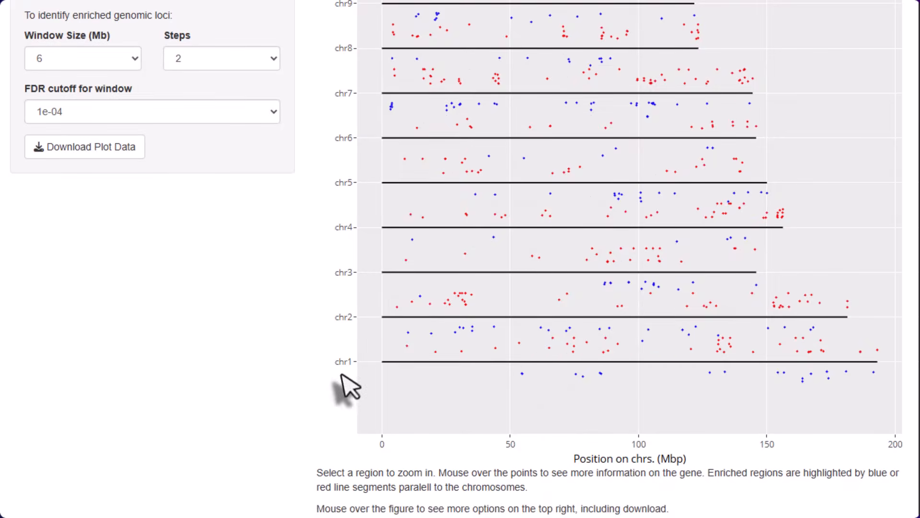
scroll(345, 386, "up", 5)
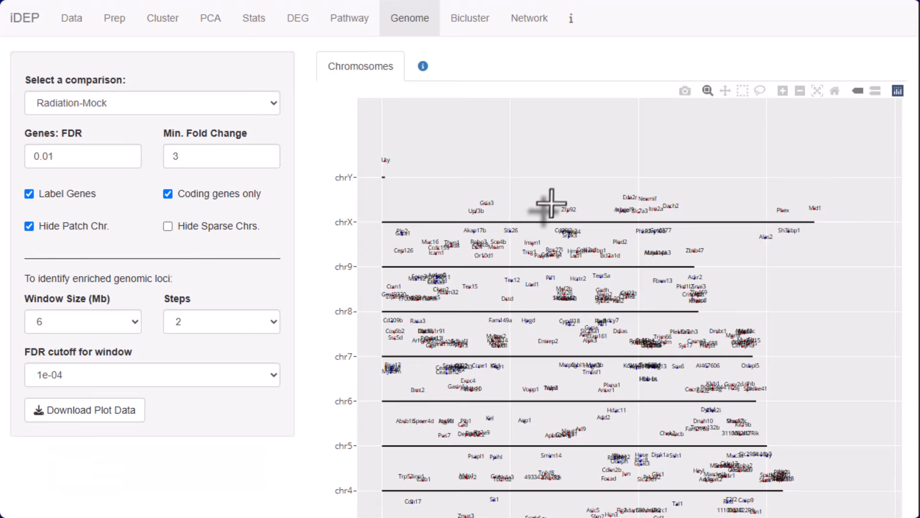
Zoom into the middle region of chrX in the chromosome plot, inspect the labeled genes such as Slc7a3, and restore the full plot
left_click_drag(554, 198, 697, 242)
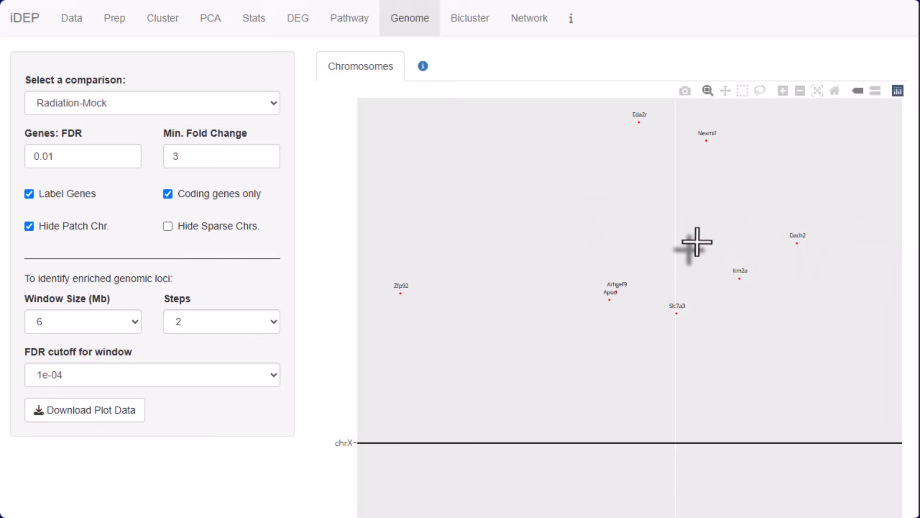
mouse_move(678, 312)
scroll(668, 318, "down", 3)
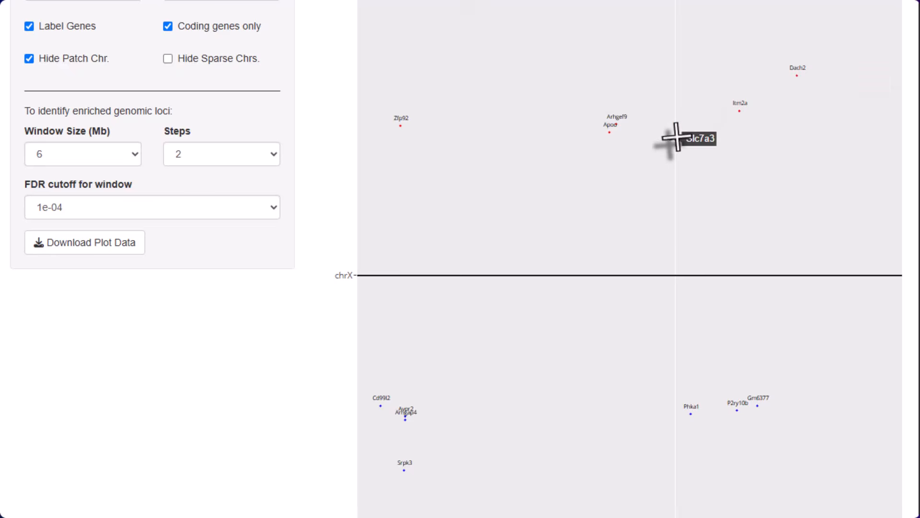
double_click(596, 127)
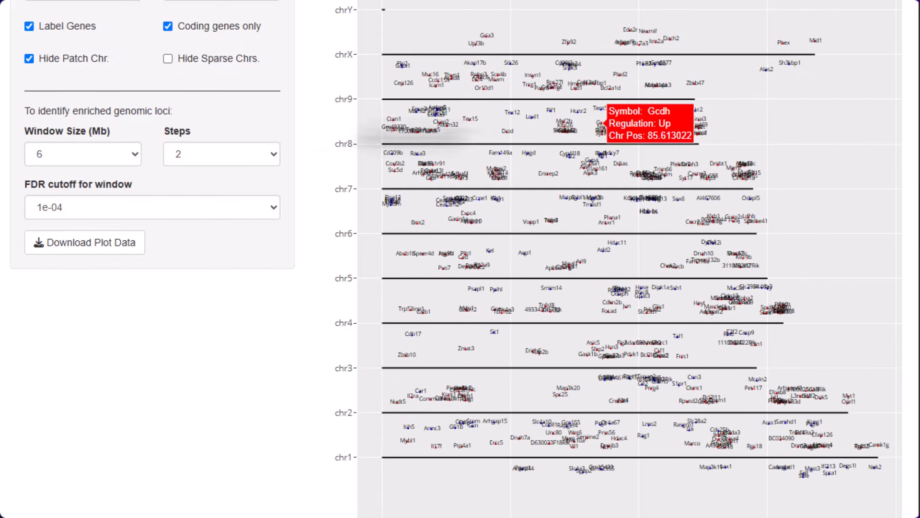